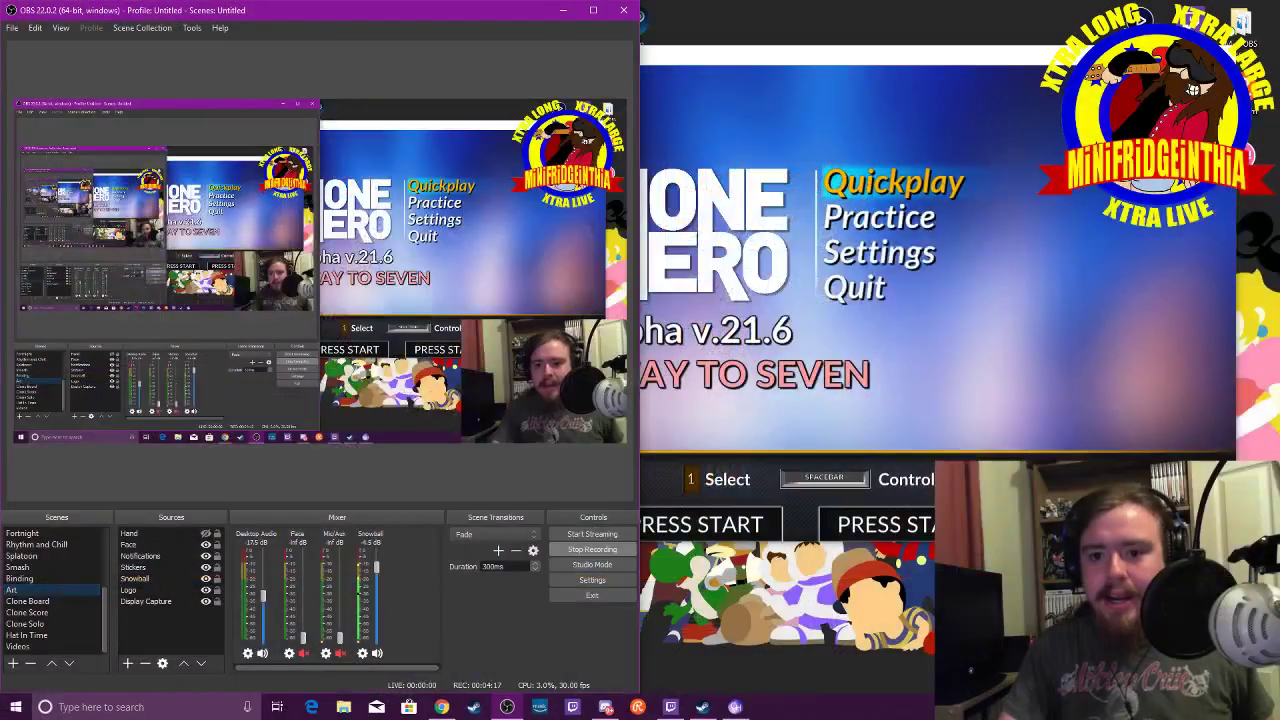
- Minimize the OBS window and open Device Manager
{"action": "key", "text": "super+Right"}
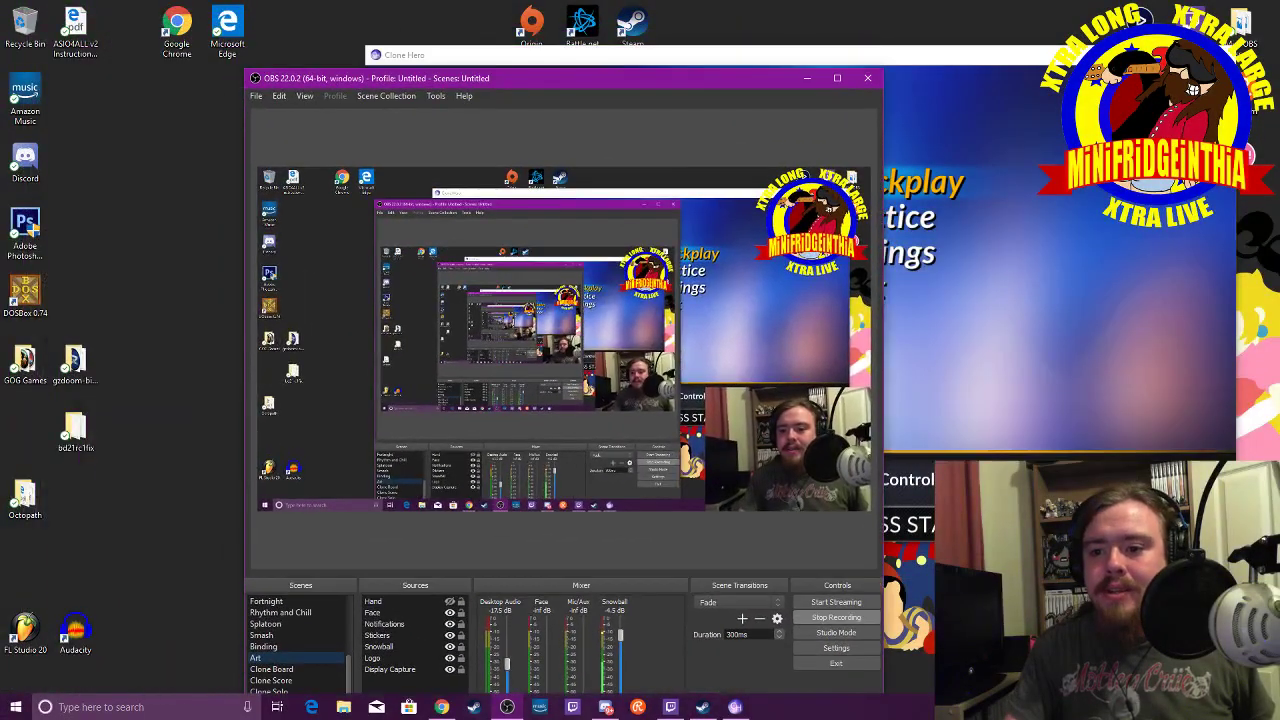
{"action": "key", "text": "super+Down"}
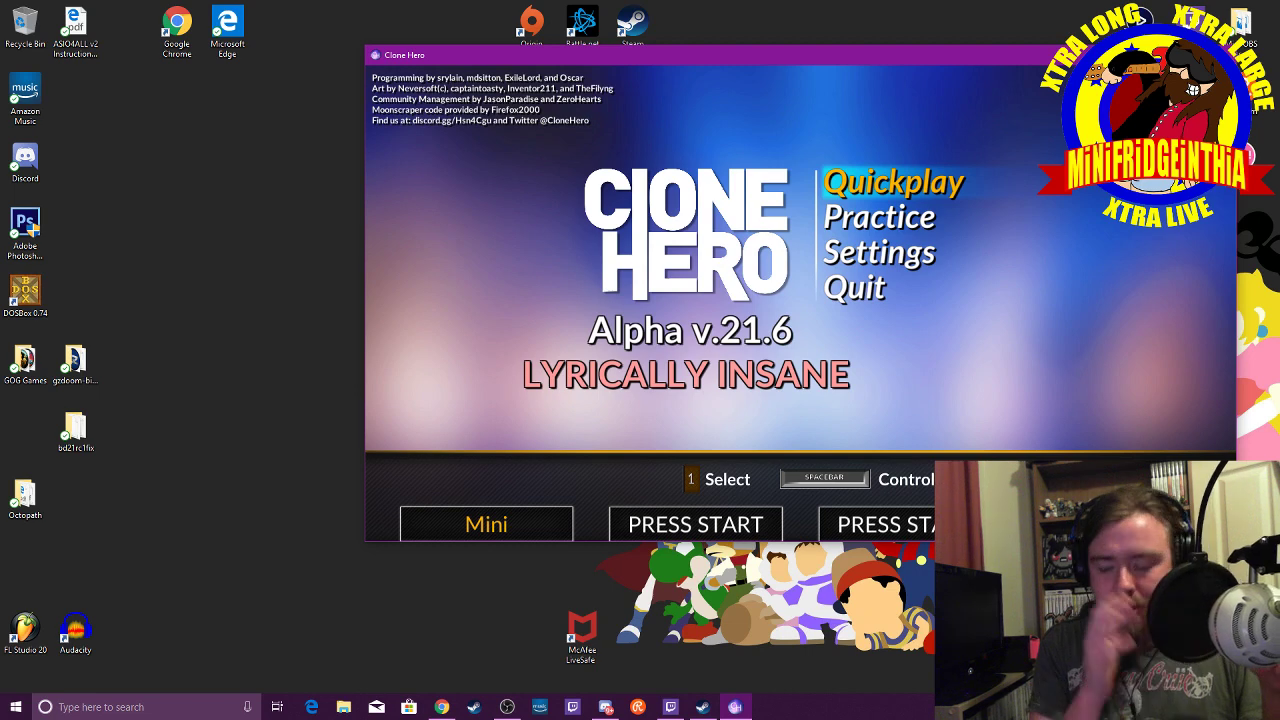
{"action": "key", "text": "super+x"}
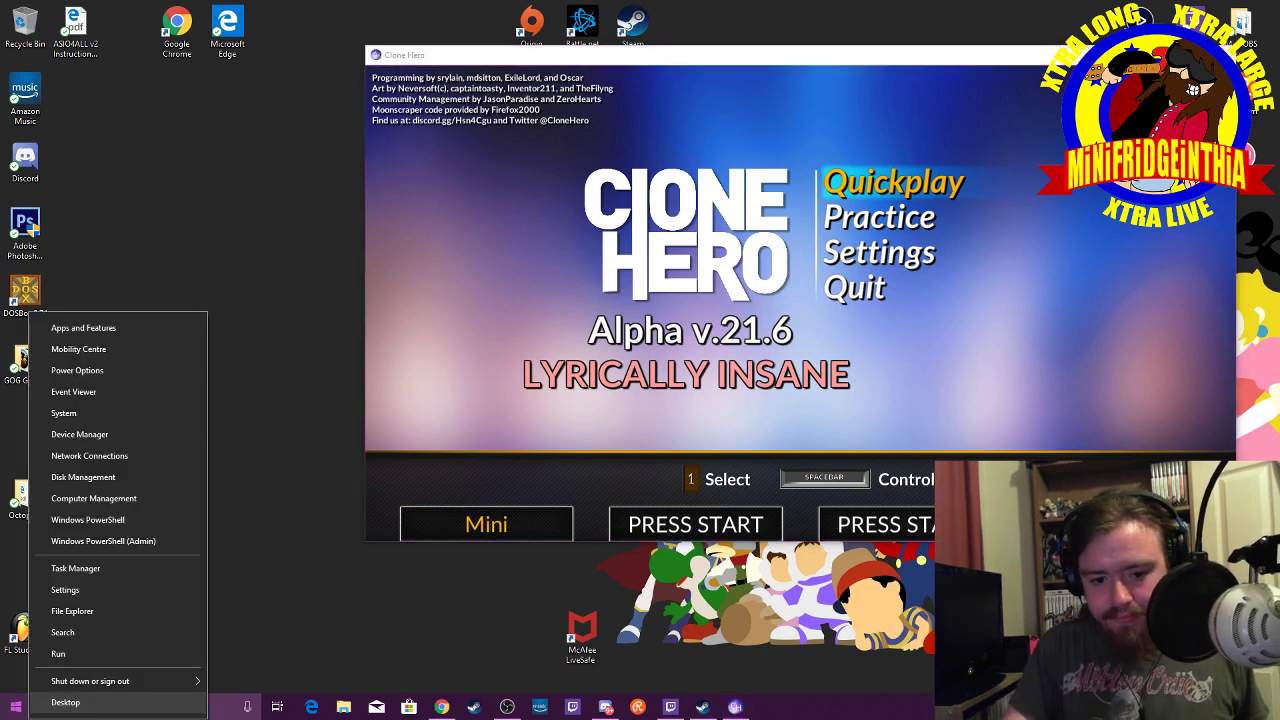
{"action": "key", "text": "Escape"}
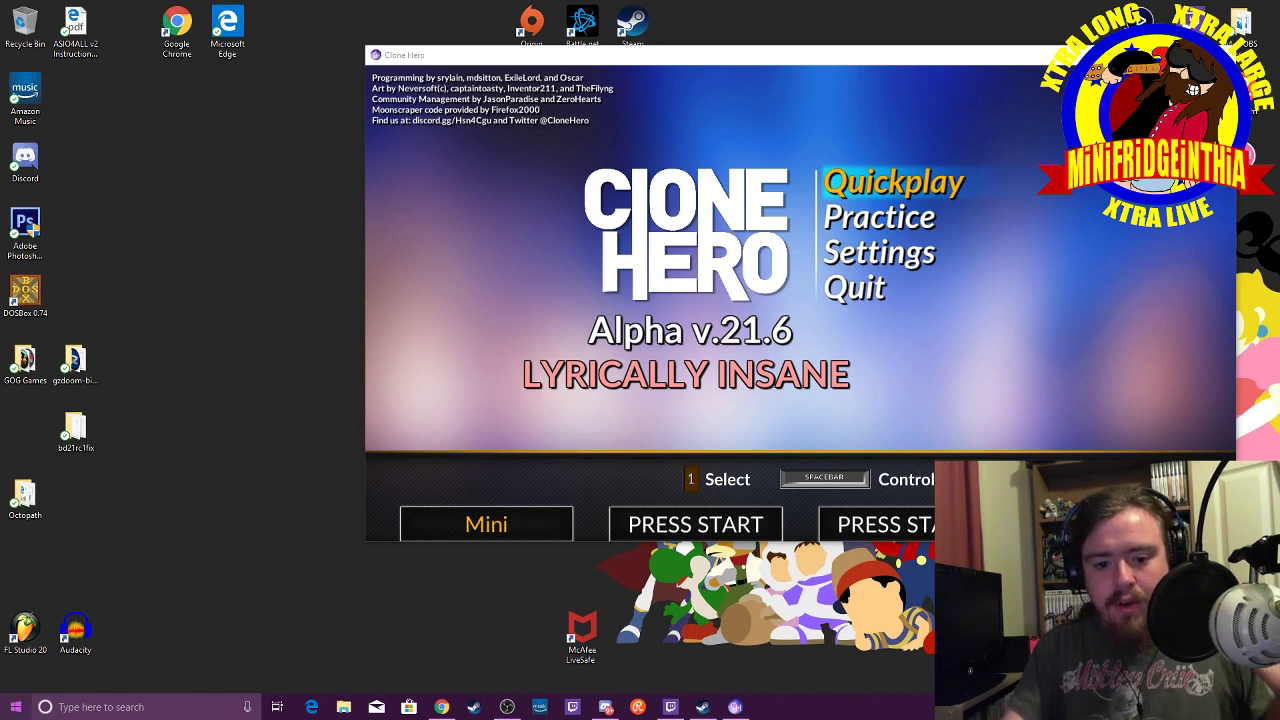
{"action": "right_click", "coordinate": [16, 707]}
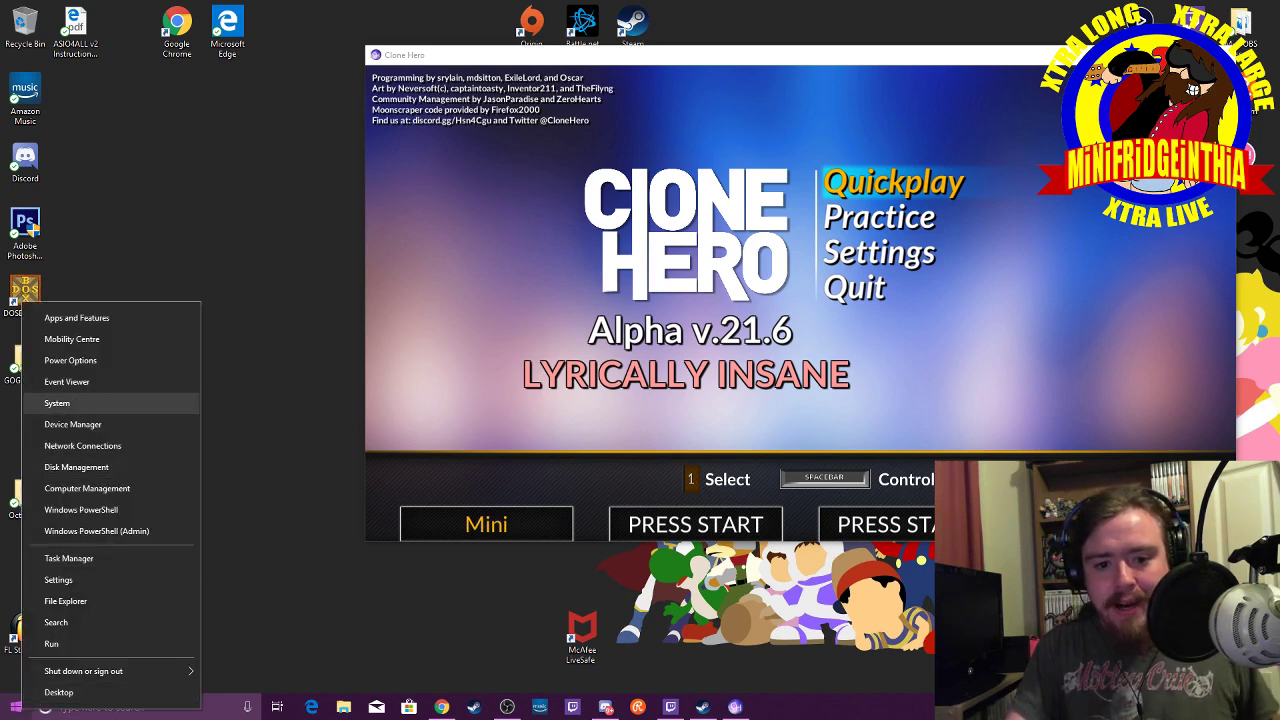
{"action": "left_click", "coordinate": [73, 424]}
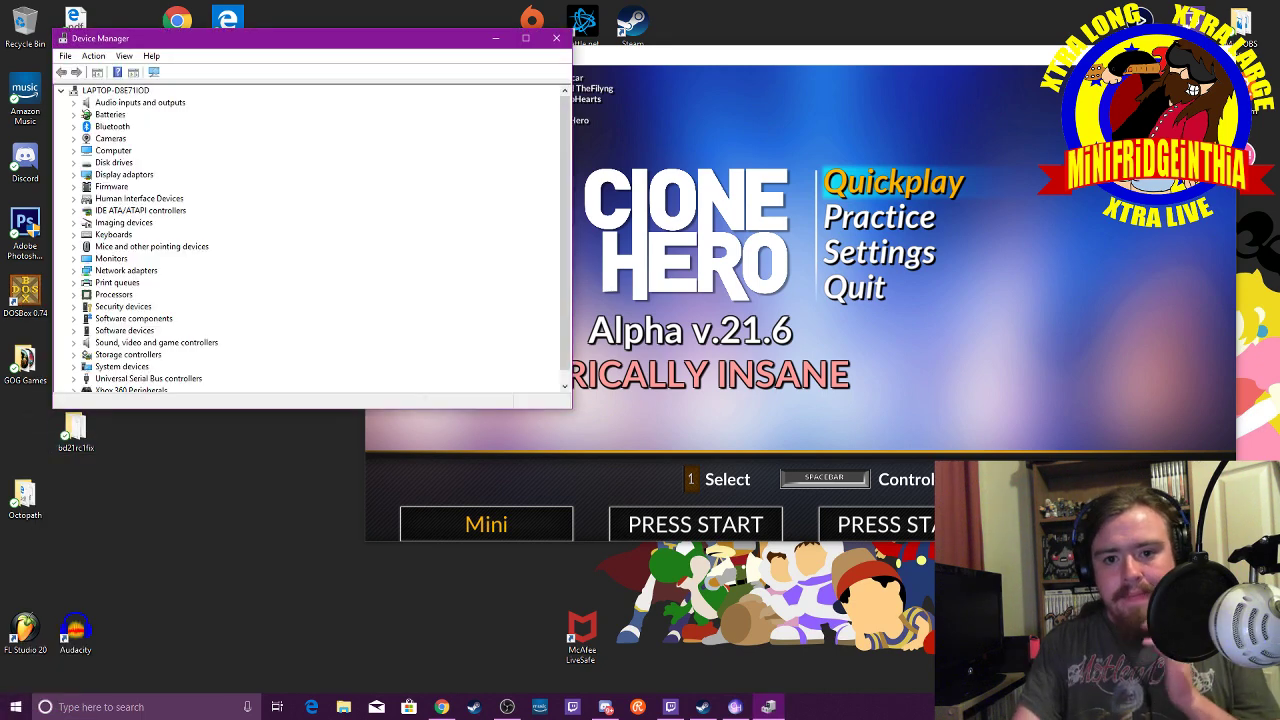
- Expand Xbox 360 Peripherals and open the properties of Xbox 360 Controller for Windows
{"action": "scroll", "coordinate": [300, 240], "scroll_direction": "down", "scroll_amount": 1}
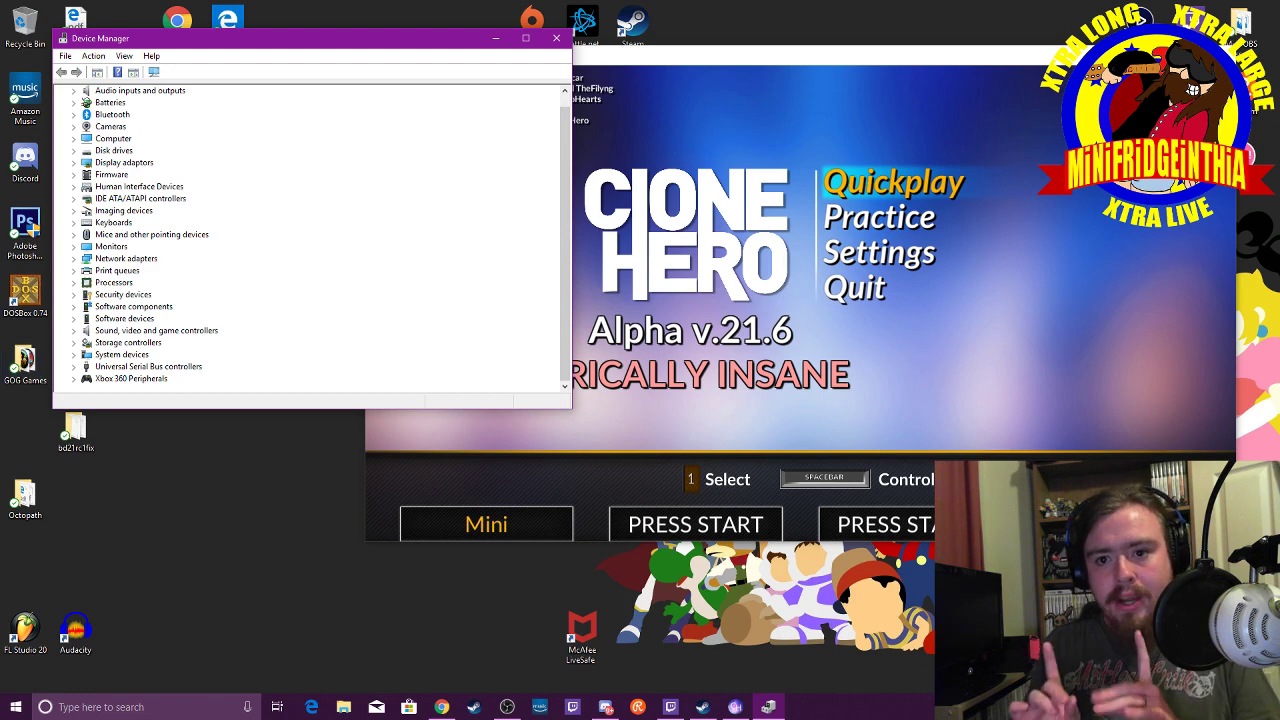
{"action": "key", "text": "Right"}
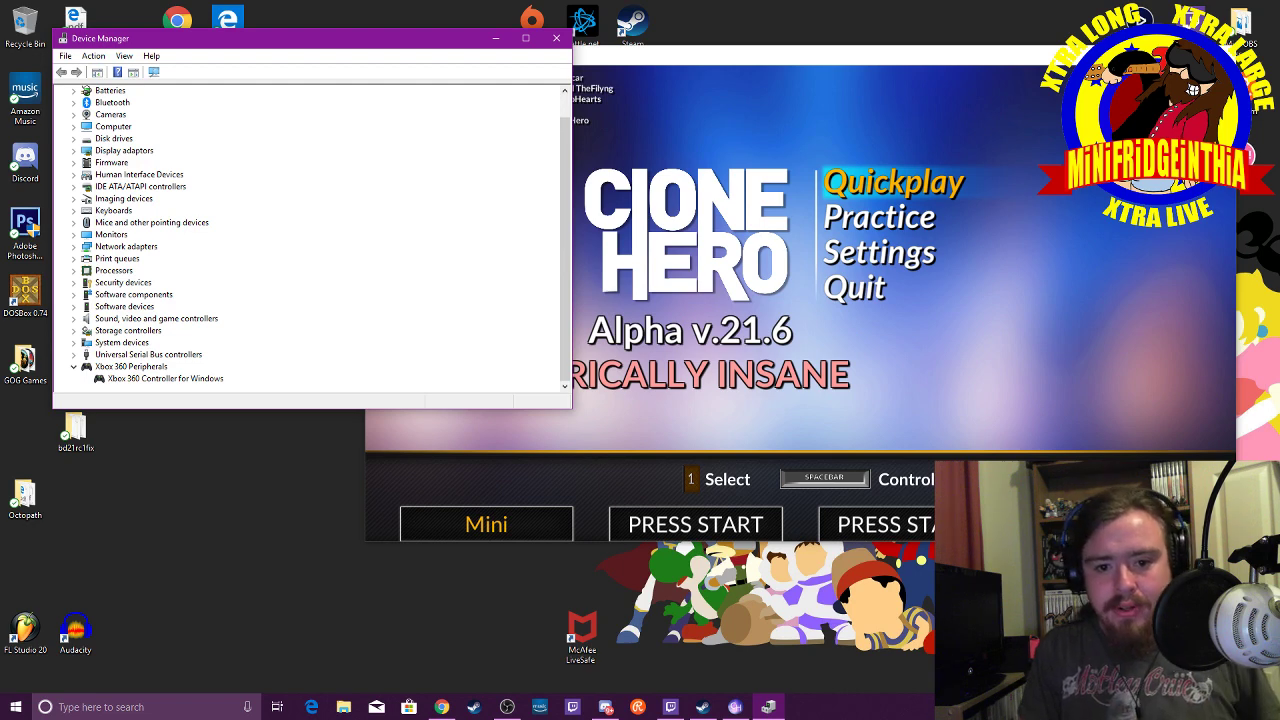
{"action": "key", "text": "Down"}
{"action": "key", "text": "shift+F10"}
{"action": "key", "text": "Escape"}
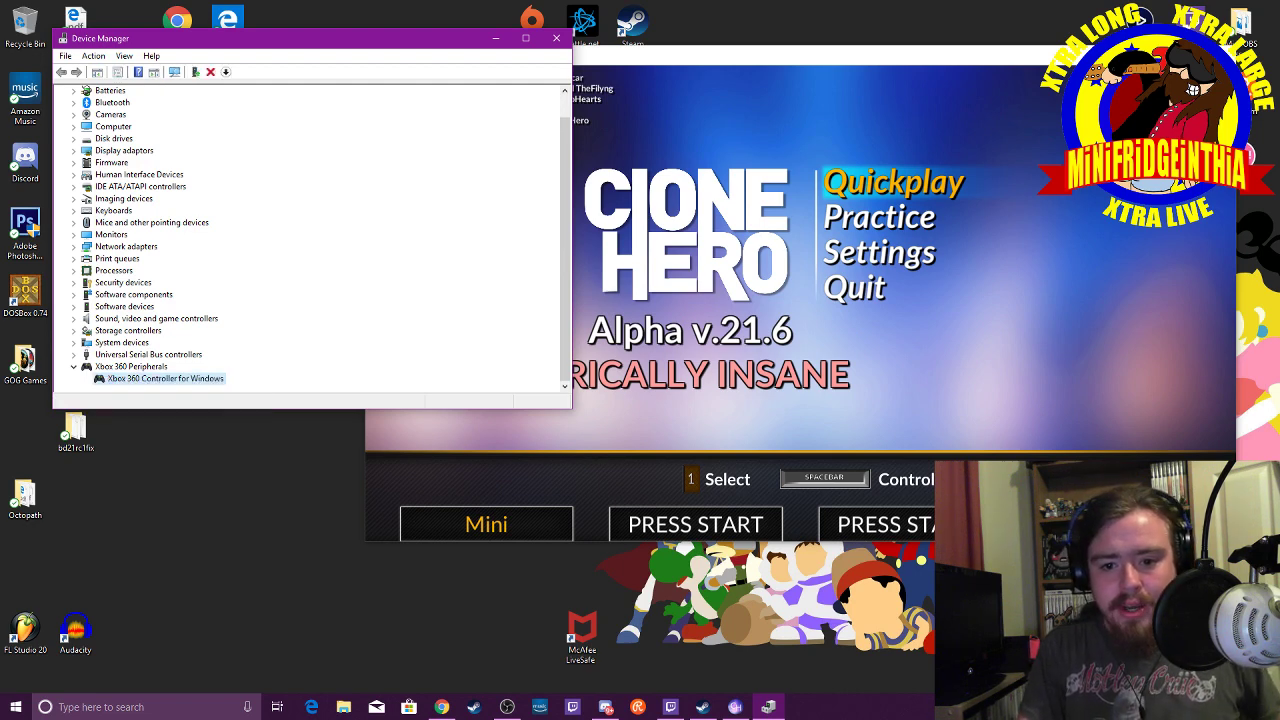
{"action": "key", "text": "Return"}
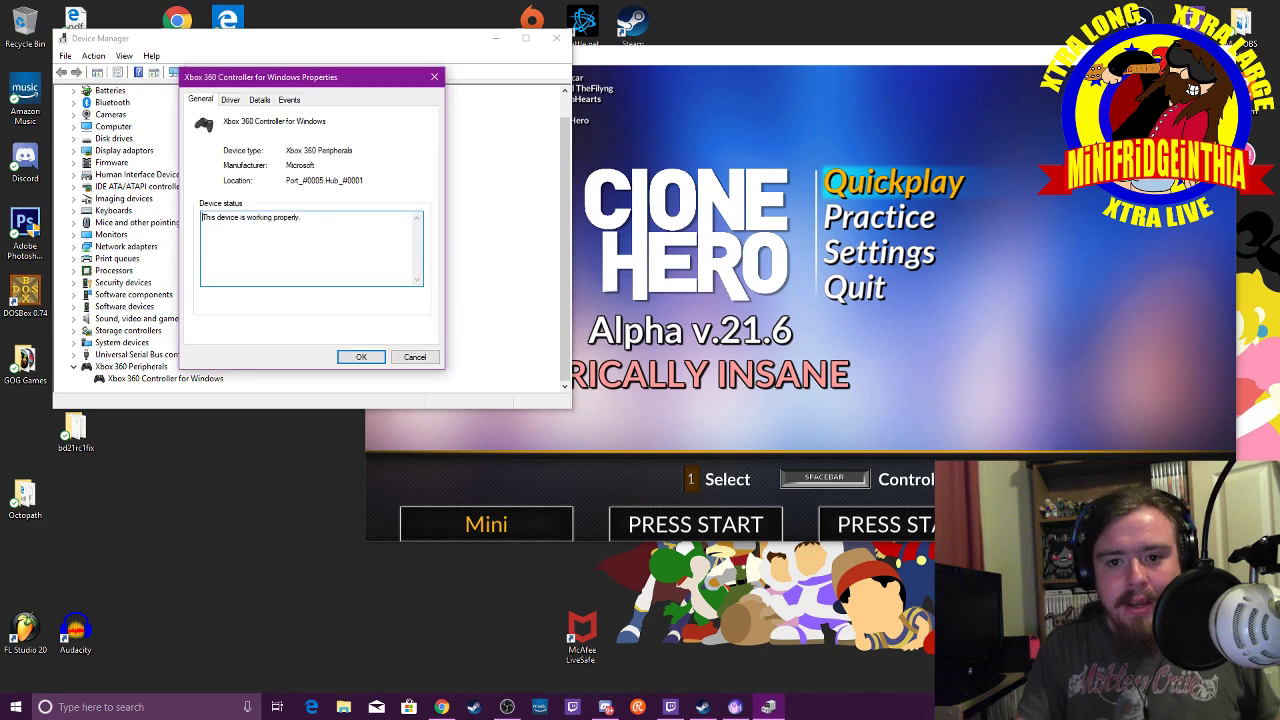
- Browse the computer's list of available drivers for the Xbox 360 controller, cancel the driver update and close Device Manager
{"action": "key", "text": "ctrl+Tab"}
{"action": "key", "text": "Tab"}
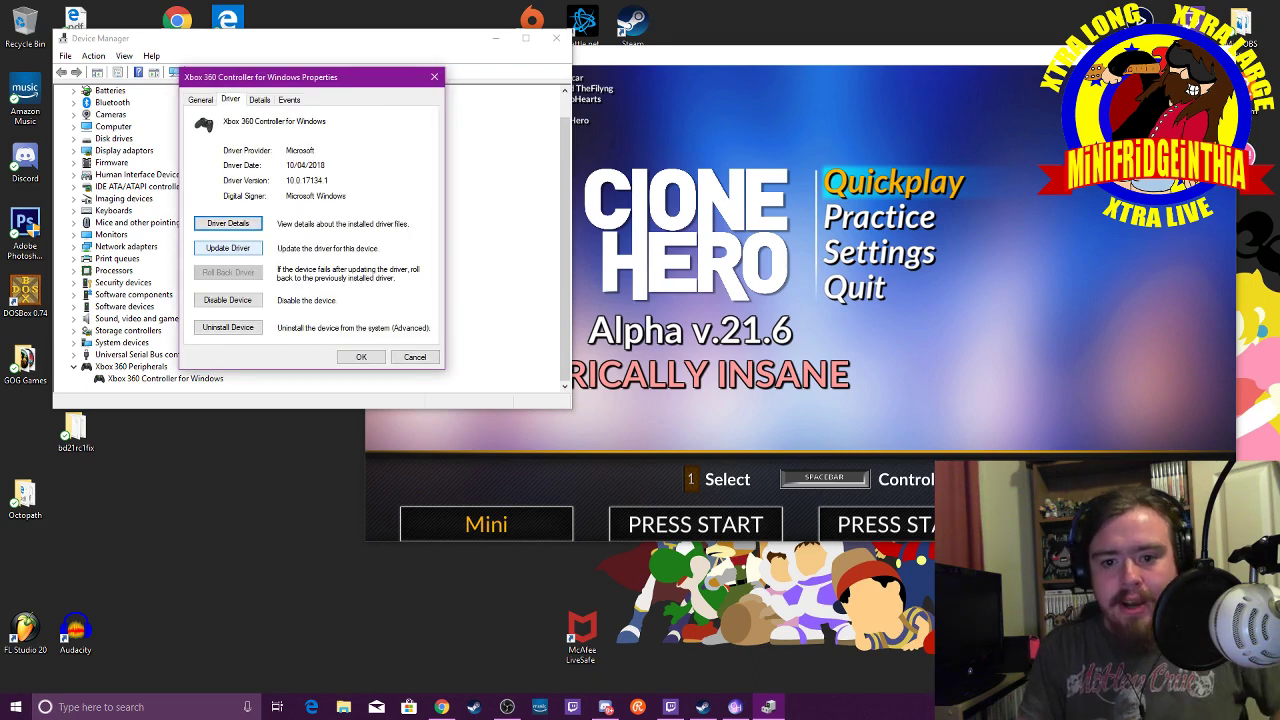
{"action": "key", "text": "Return"}
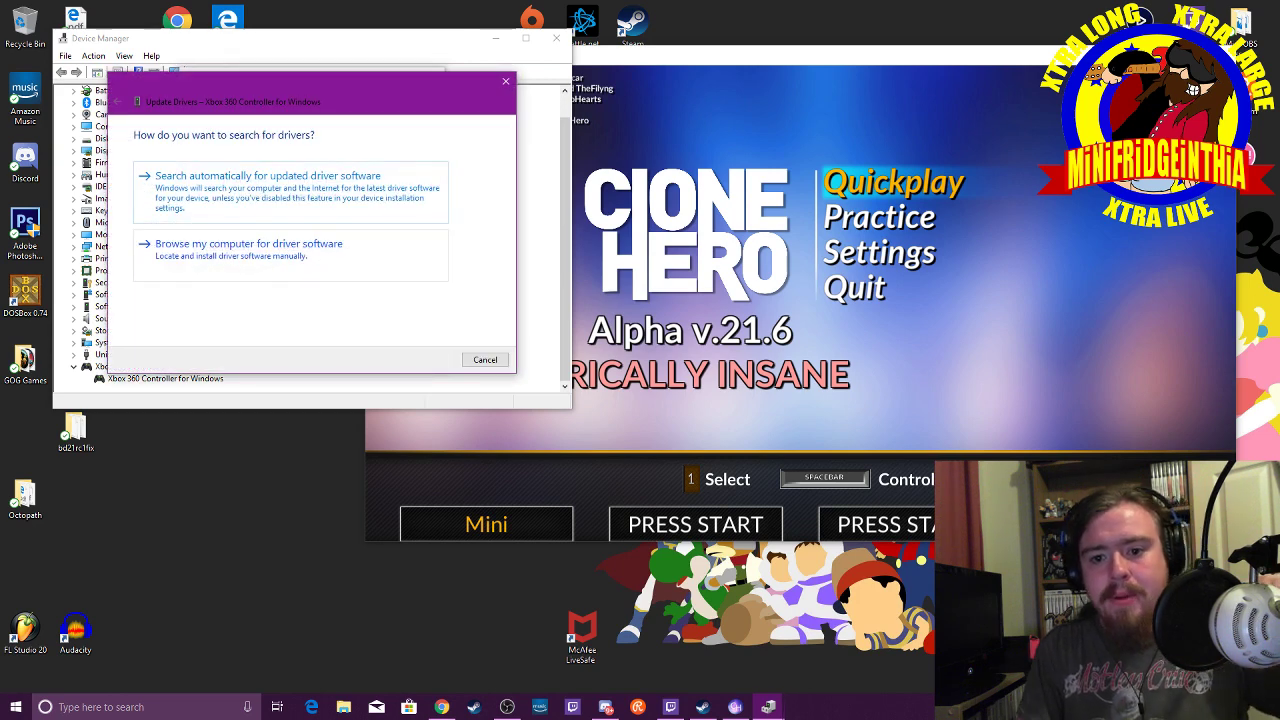
{"action": "key", "text": "Tab"}
{"action": "key", "text": "Return"}
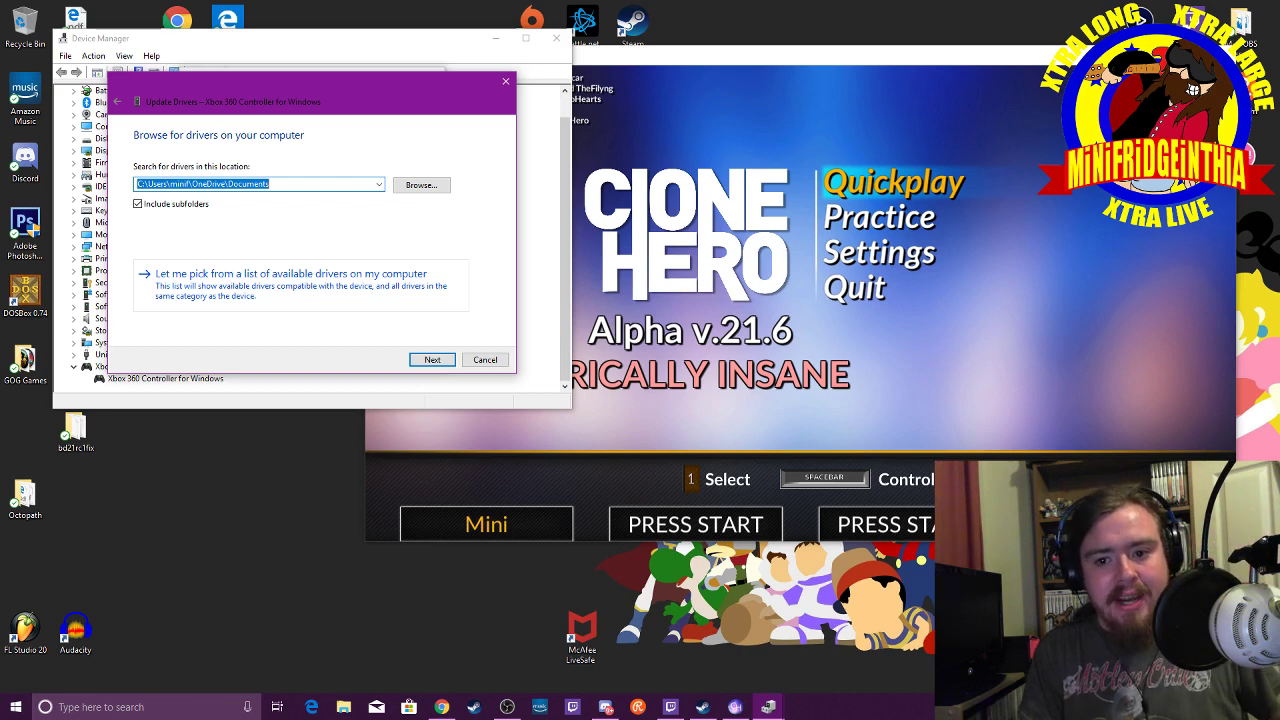
{"action": "left_click", "coordinate": [290, 273]}
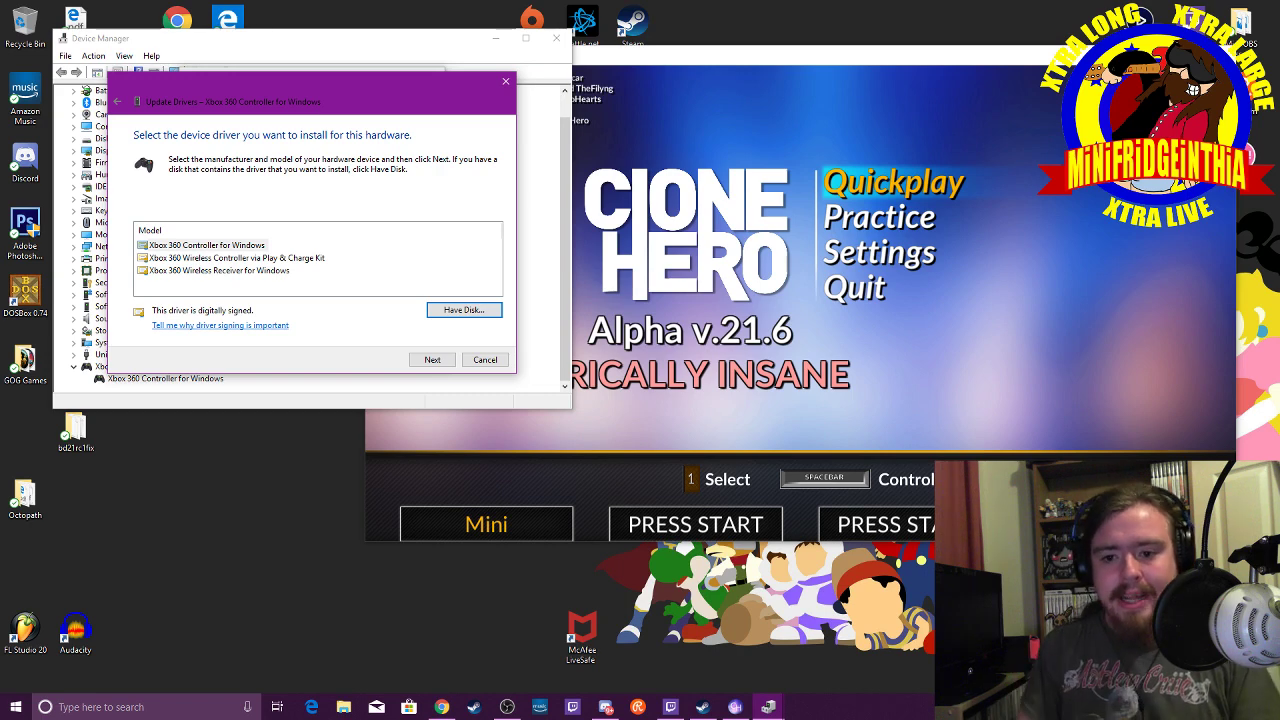
{"action": "left_click", "coordinate": [485, 359]}
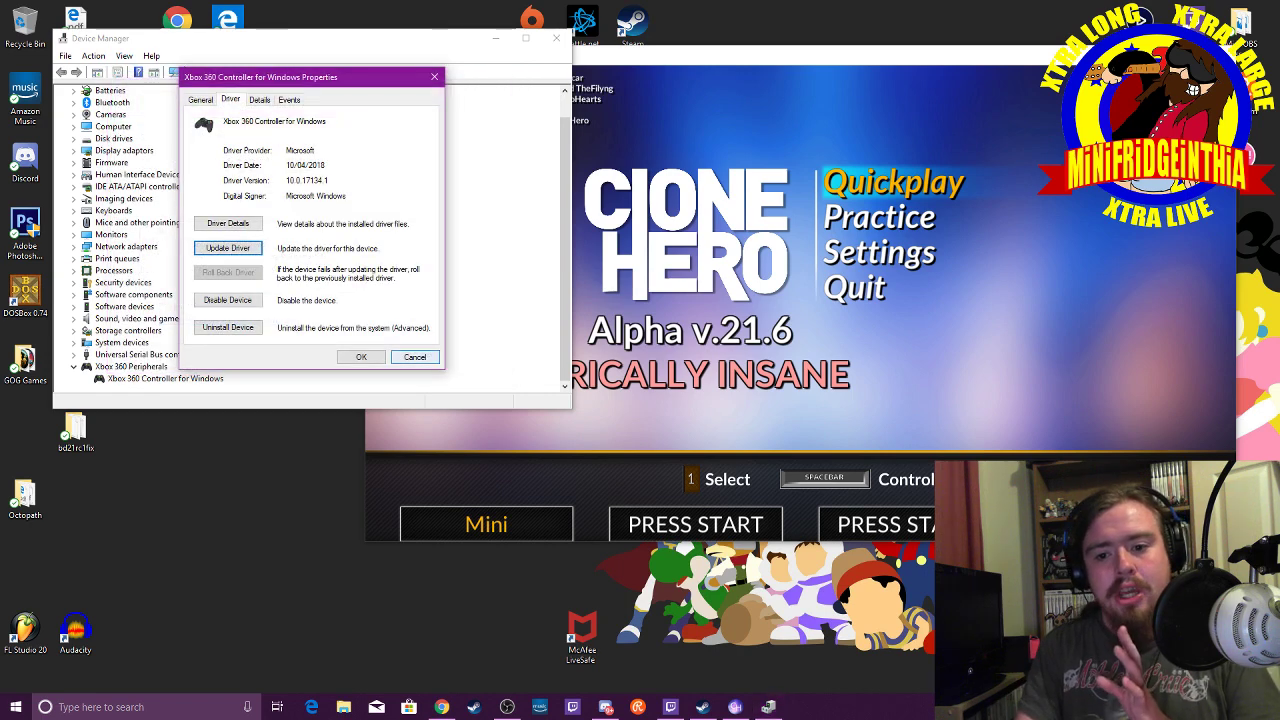
{"action": "left_click", "coordinate": [415, 357]}
{"action": "left_click", "coordinate": [557, 38]}
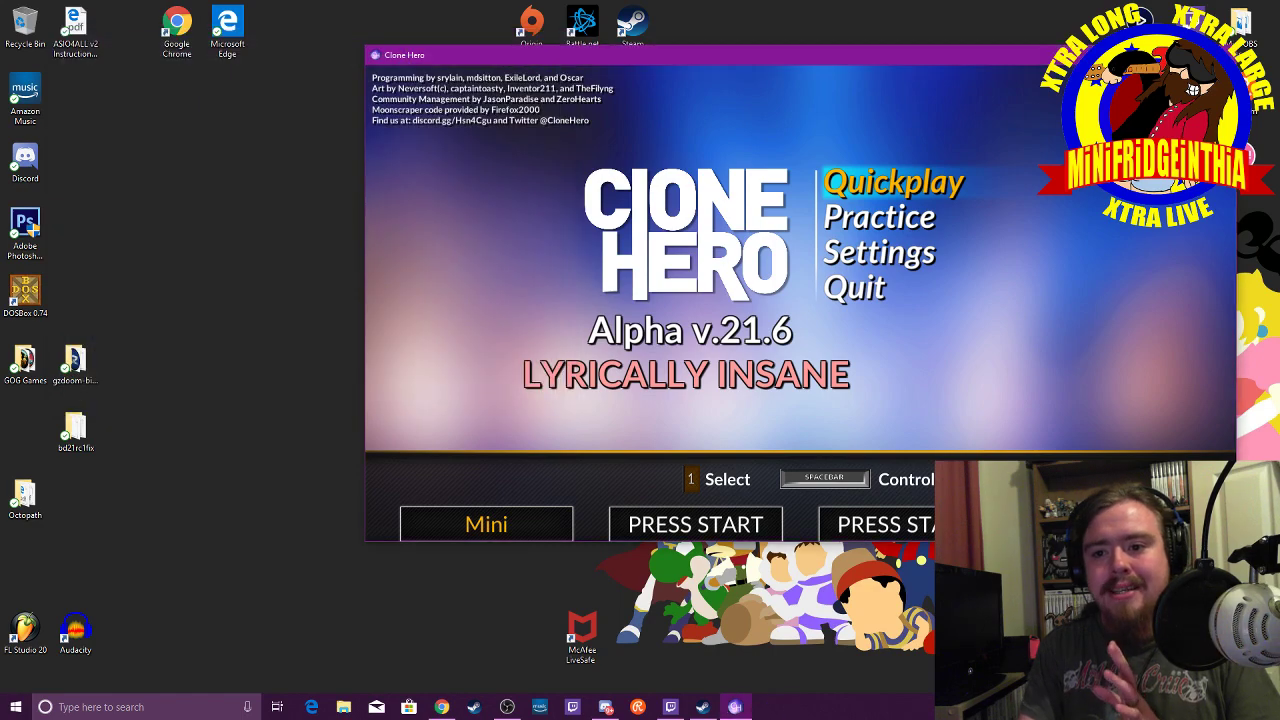
- Switch to OBS, find the Clone Hero scenes in the scene list and move the window toward the desktop's upper-left corner
{"action": "mouse_move", "coordinate": [507, 707]}
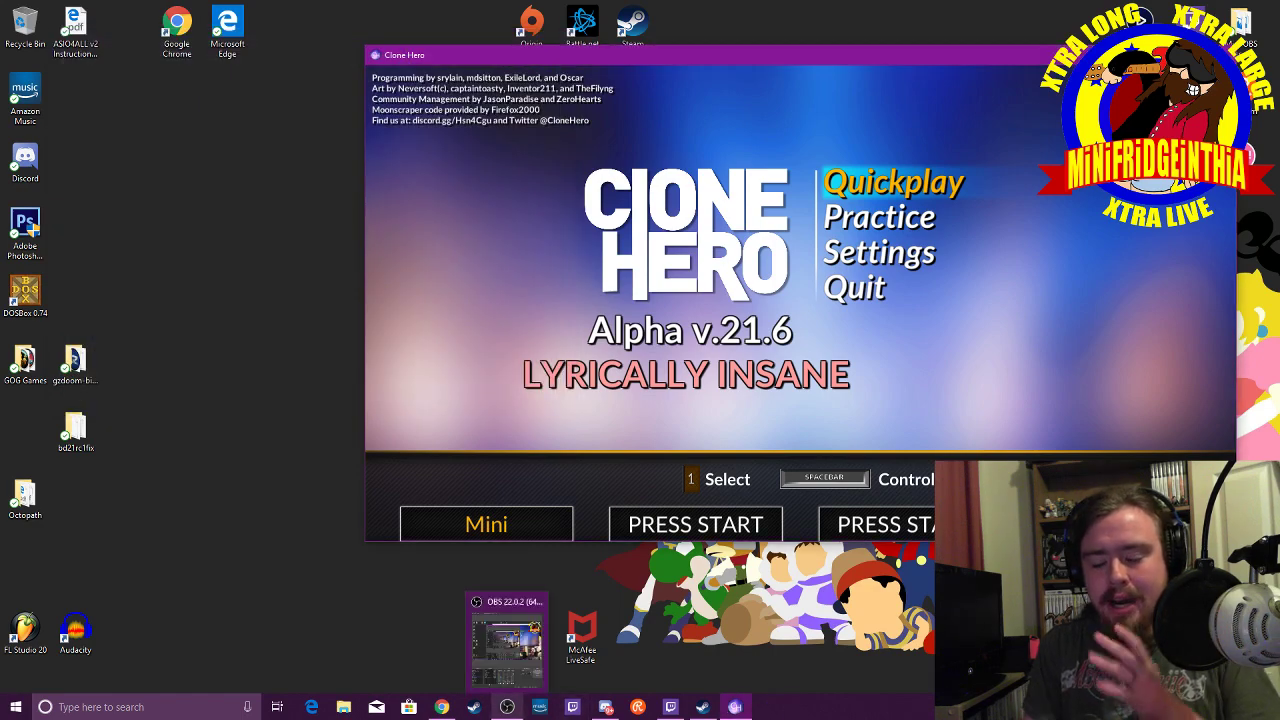
{"action": "left_click", "coordinate": [507, 645]}
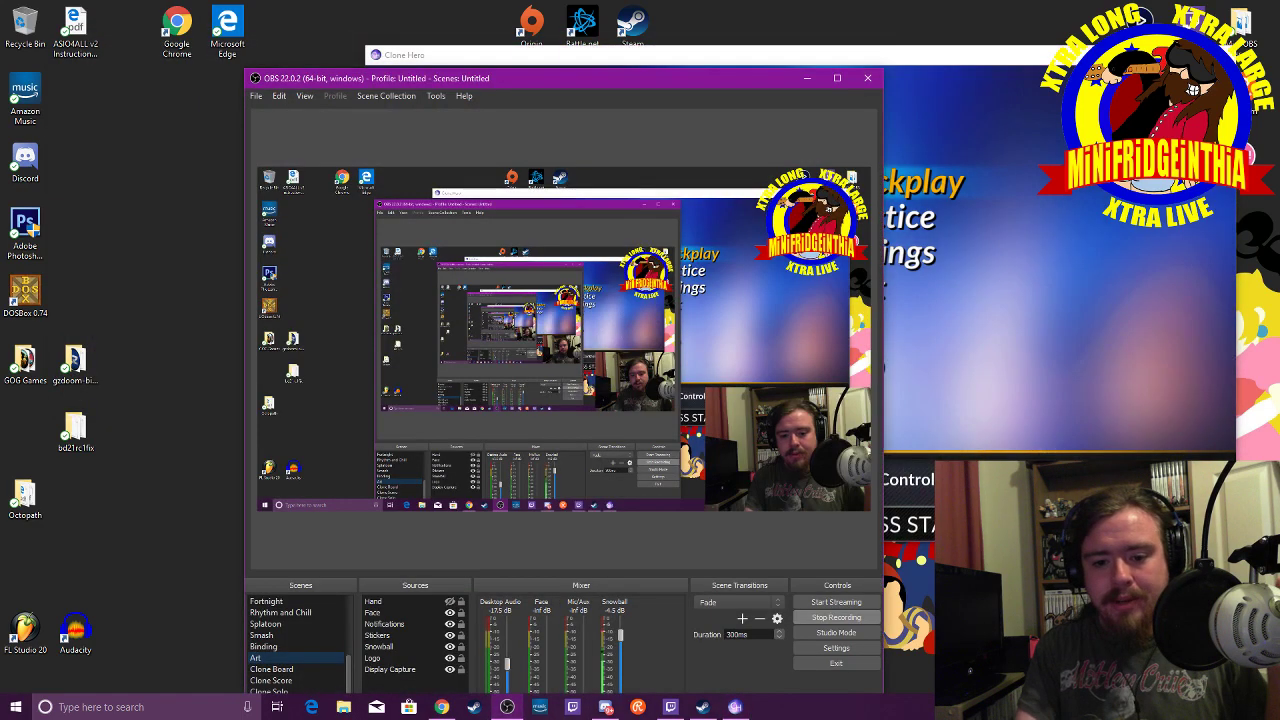
{"action": "scroll", "coordinate": [297, 645], "scroll_direction": "up", "scroll_amount": 2}
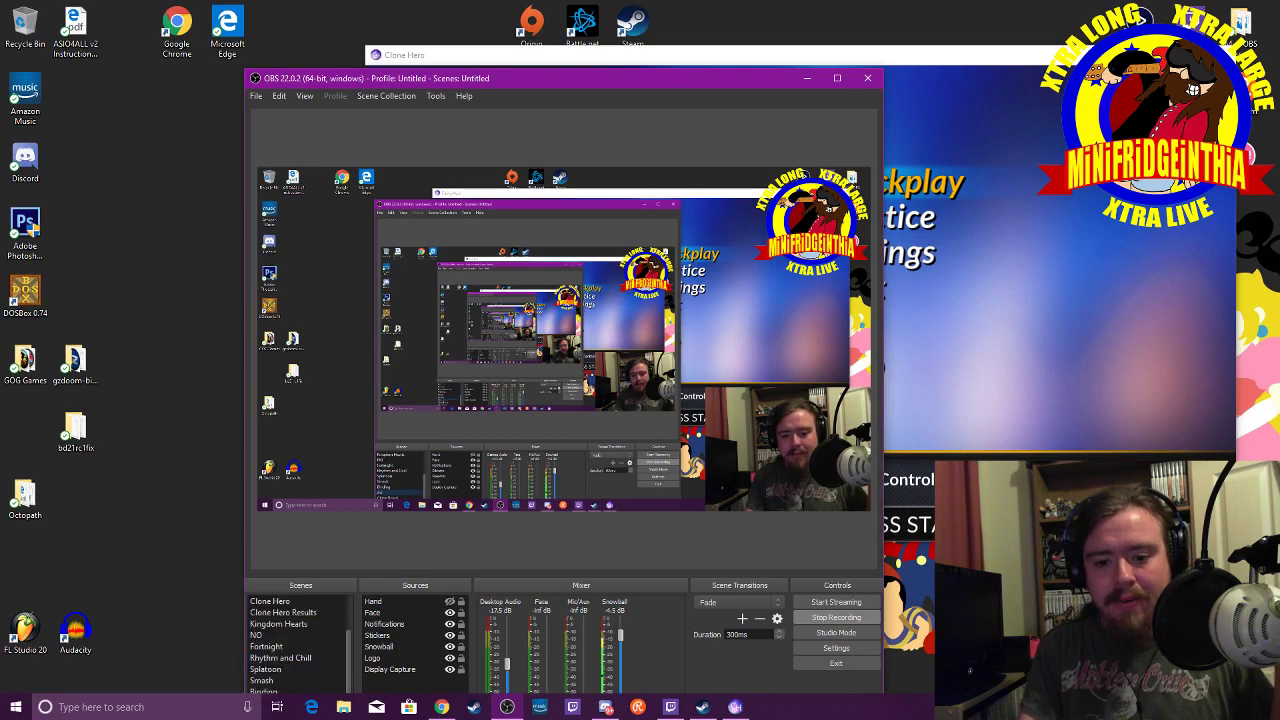
{"action": "scroll", "coordinate": [297, 645], "scroll_direction": "up", "scroll_amount": 2}
{"action": "left_click_drag", "start_coordinate": [529, 88], "coordinate": [304, 20]}
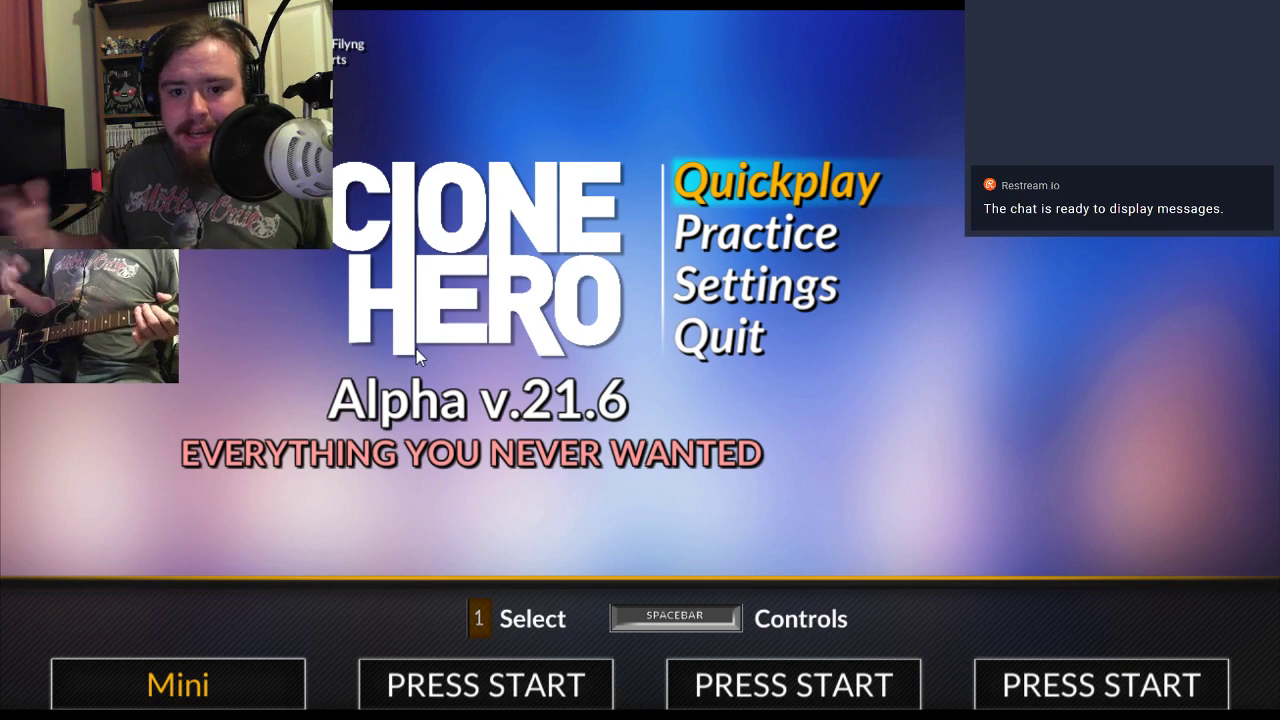
- Open the active player's profile options and cycle the Controller setting to 5 Fret Guitar
{"action": "key", "text": "Return"}
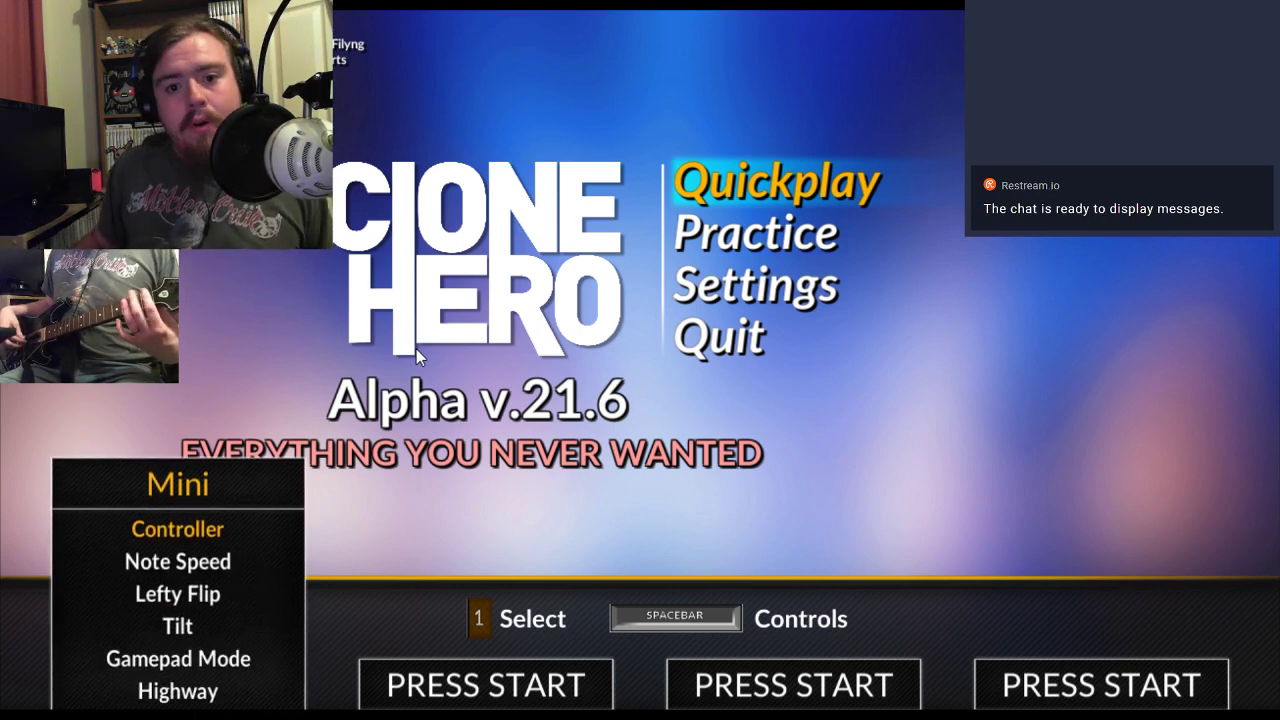
{"action": "key", "text": "Return"}
{"action": "key", "text": "Left"}
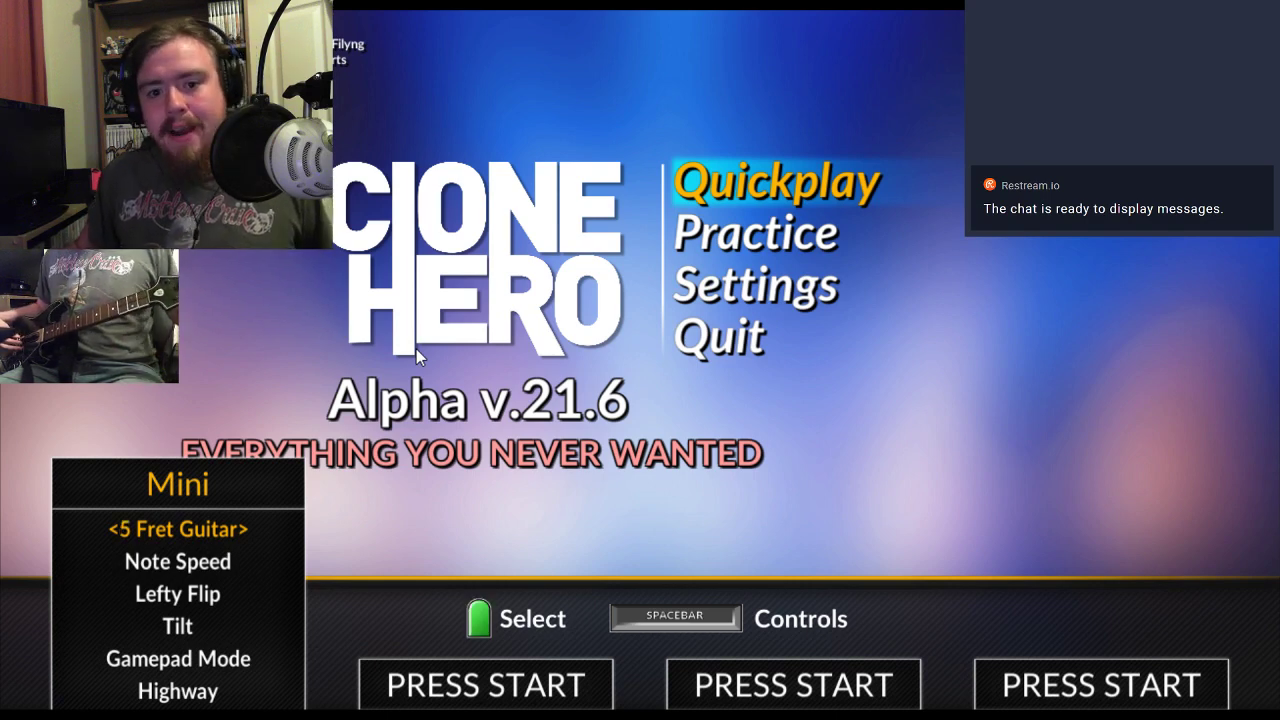
{"action": "key", "text": "Right"}
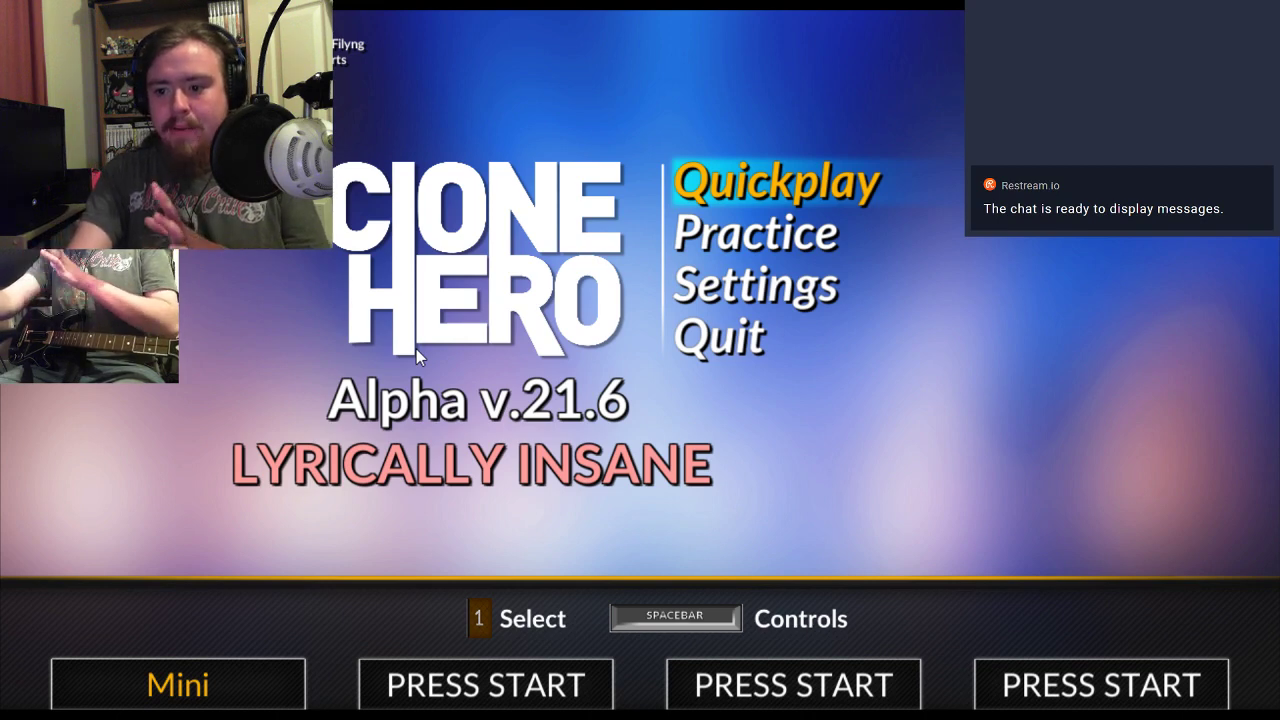
- Review the control assignments for XInput Gamepad 1 and test strumming down and up in the main menu
{"action": "key", "text": "space"}
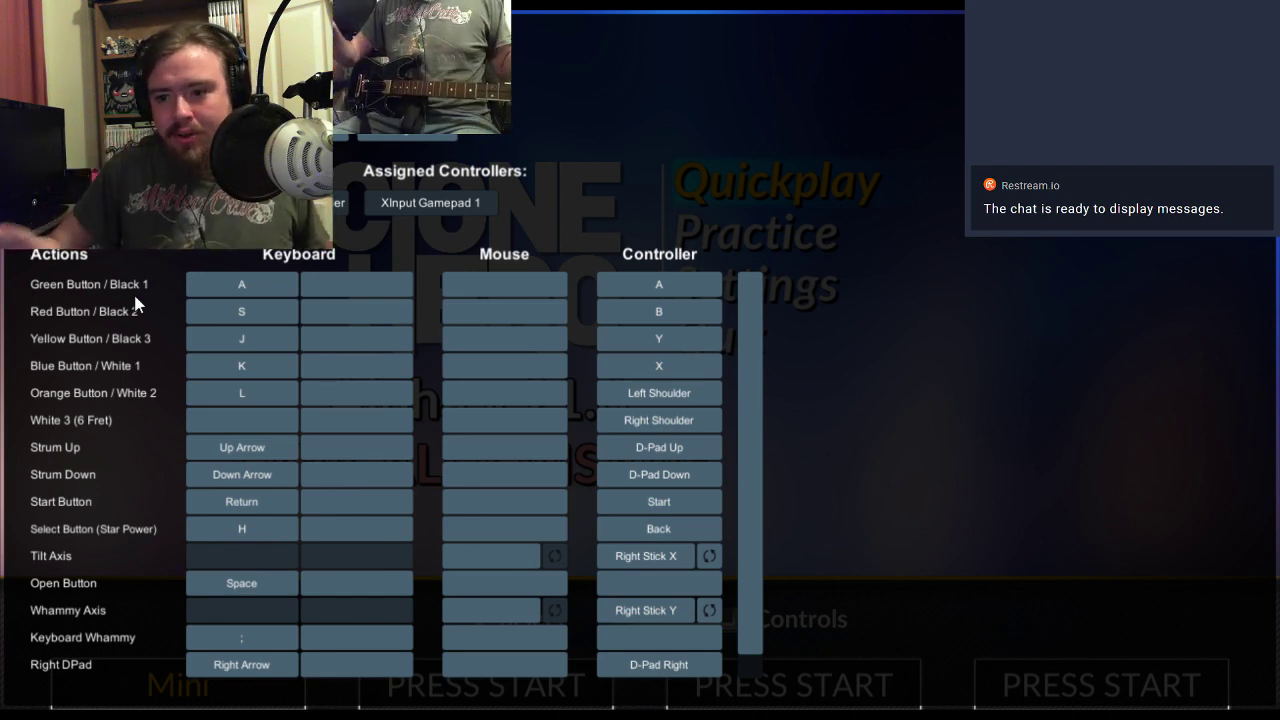
{"action": "key", "text": "Escape"}
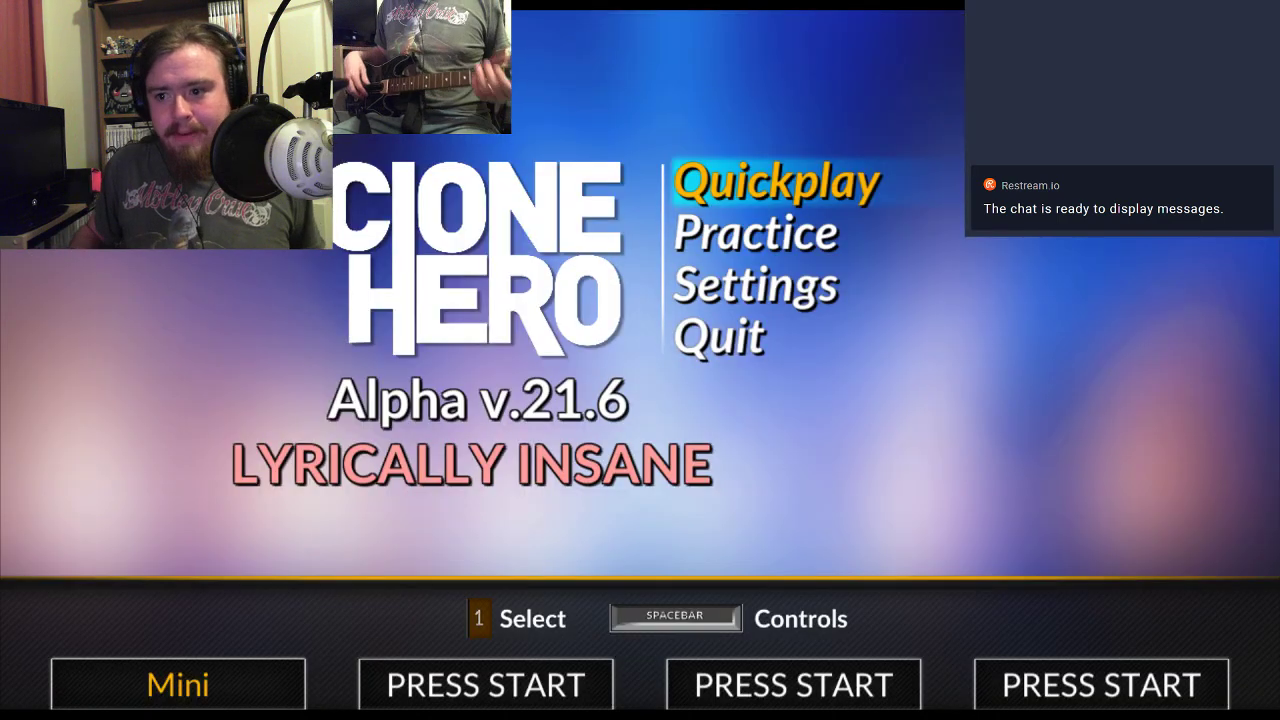
{"action": "key", "text": "Down"}
{"action": "key", "text": "Up"}
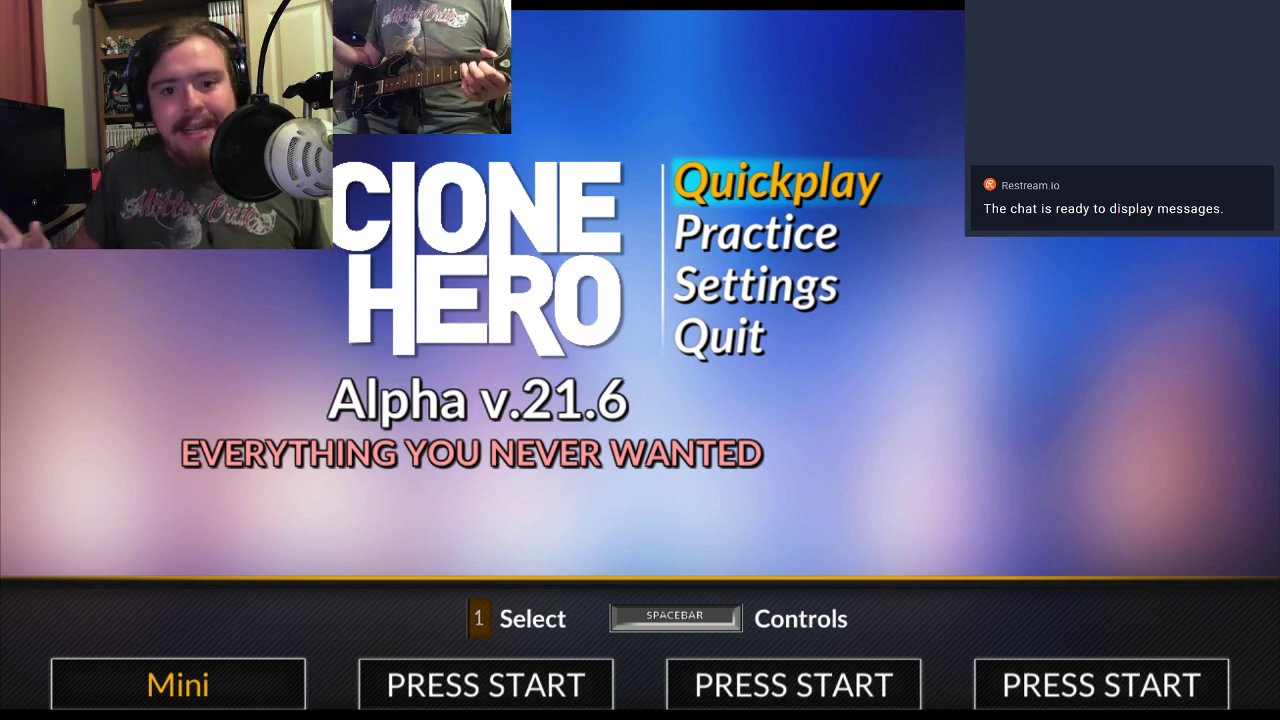
- Search the Quickplay song list for "ban", select Bangarang by Skrillex and start the song
{"action": "key", "text": "1"}
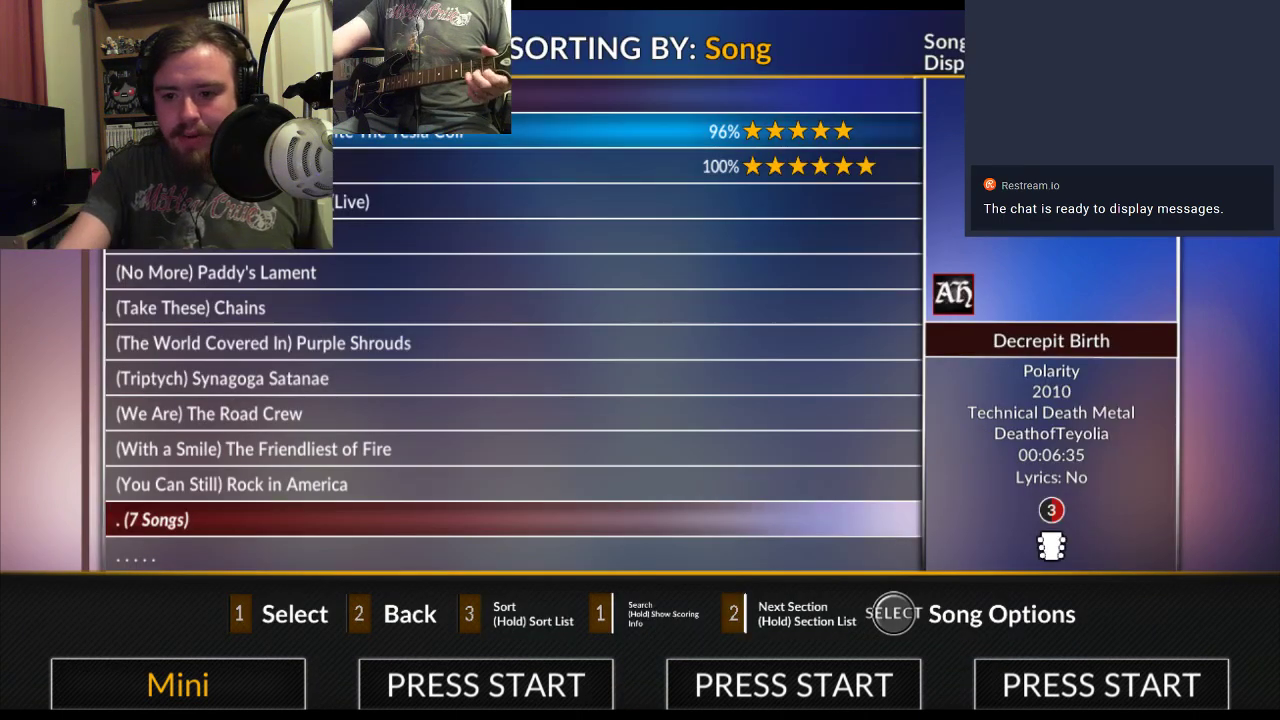
{"action": "type", "text": "5ban"}
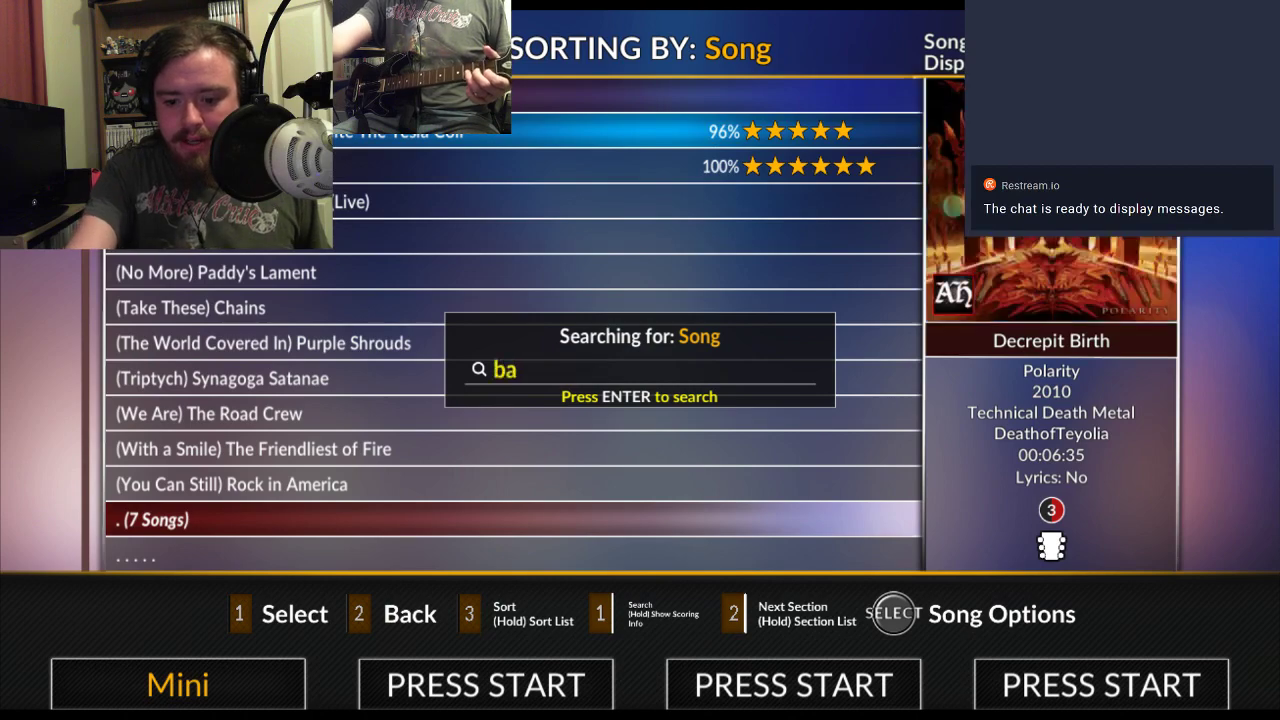
{"action": "key", "text": "Return"}
{"action": "key", "text": "Down"}
{"action": "key", "text": "Down"}
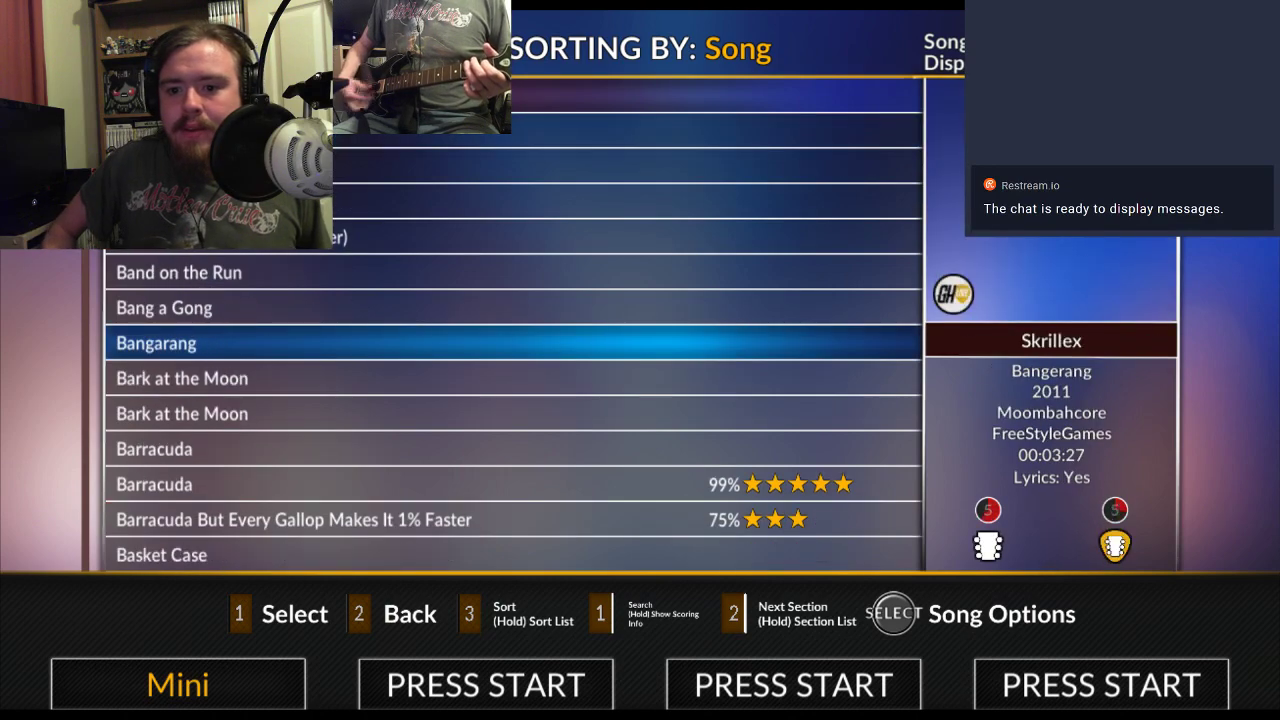
{"action": "key", "text": "1"}
{"action": "key", "text": "1"}
{"action": "key", "text": "1"}
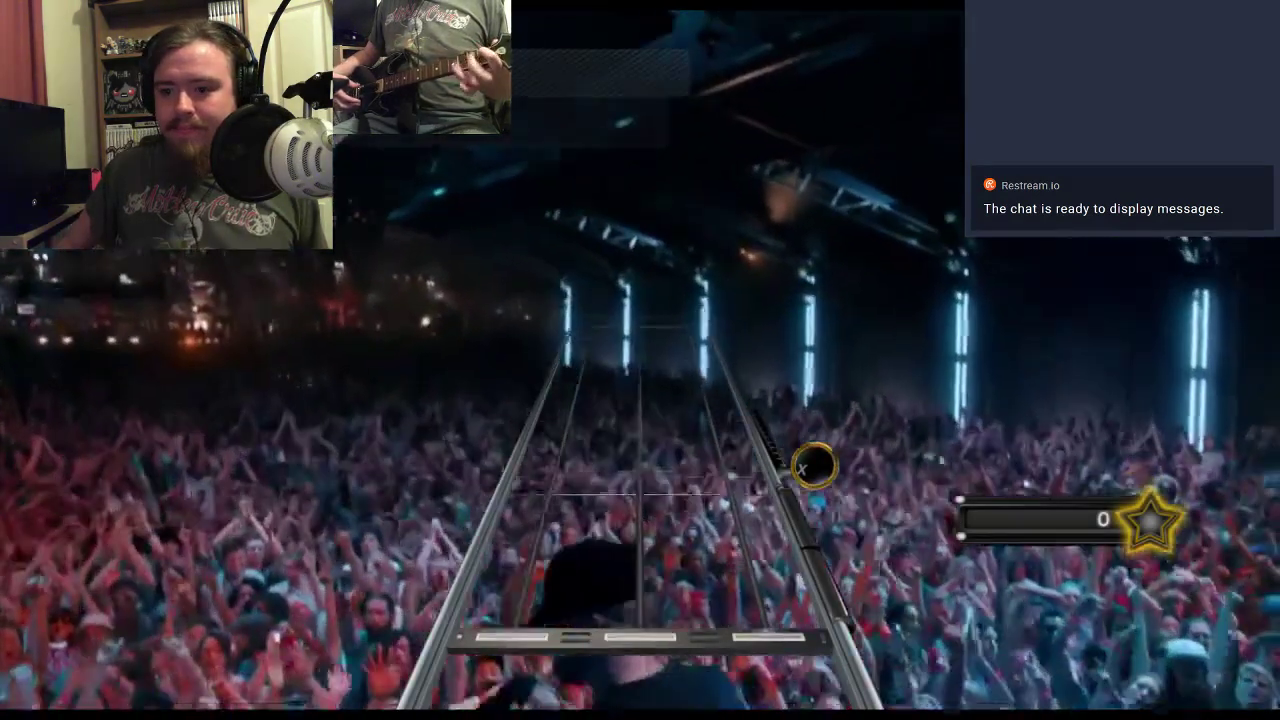
- Play the notes in the opening section of Bangarang with the guitar controller and pause the song
{"action": "key", "text": "1"}
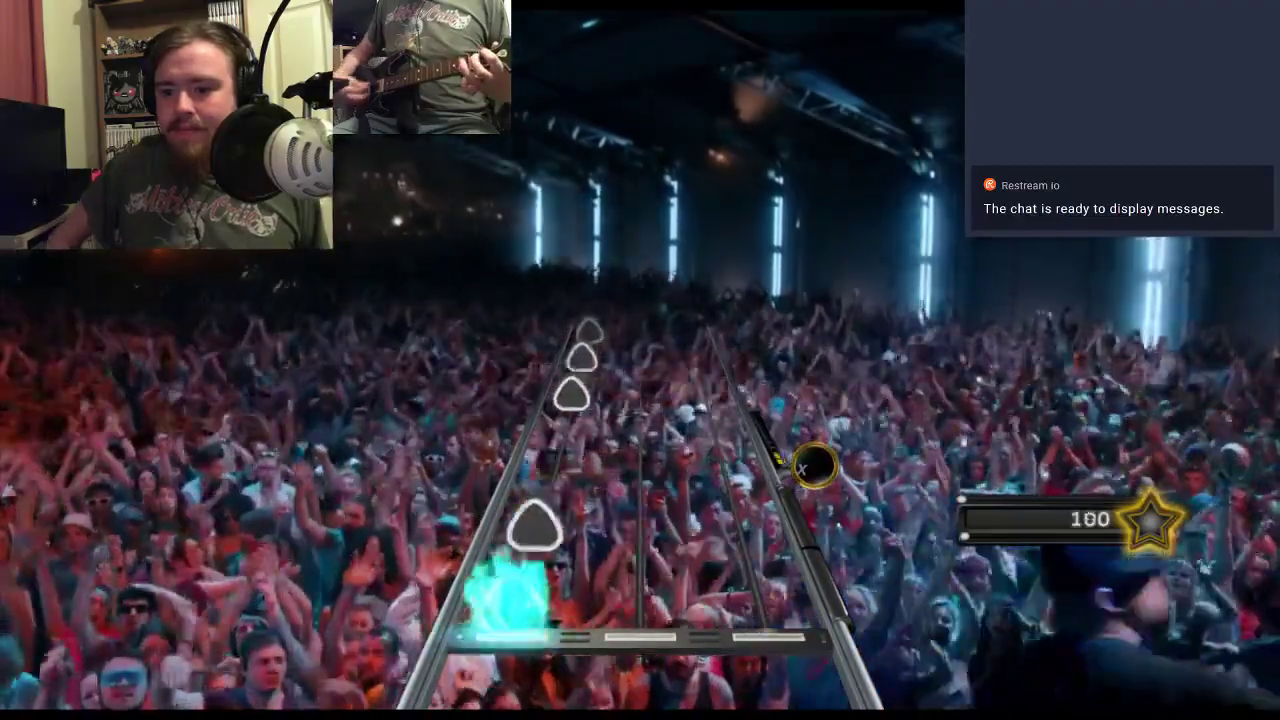
{"action": "key", "text": "1"}
{"action": "key", "text": "1"}
{"action": "key", "text": "1"}
{"action": "key", "text": "1"}
{"action": "key", "text": "1"}
{"action": "key", "text": "1"}
{"action": "key", "text": "1"}
{"action": "key", "text": "1"}
{"action": "key", "text": "1"}
{"action": "key", "text": "1"}
{"action": "key", "text": "1"}
{"action": "key", "text": "1"}
{"action": "key", "text": "1"}
{"action": "key", "text": "1"}
{"action": "key", "text": "1"}
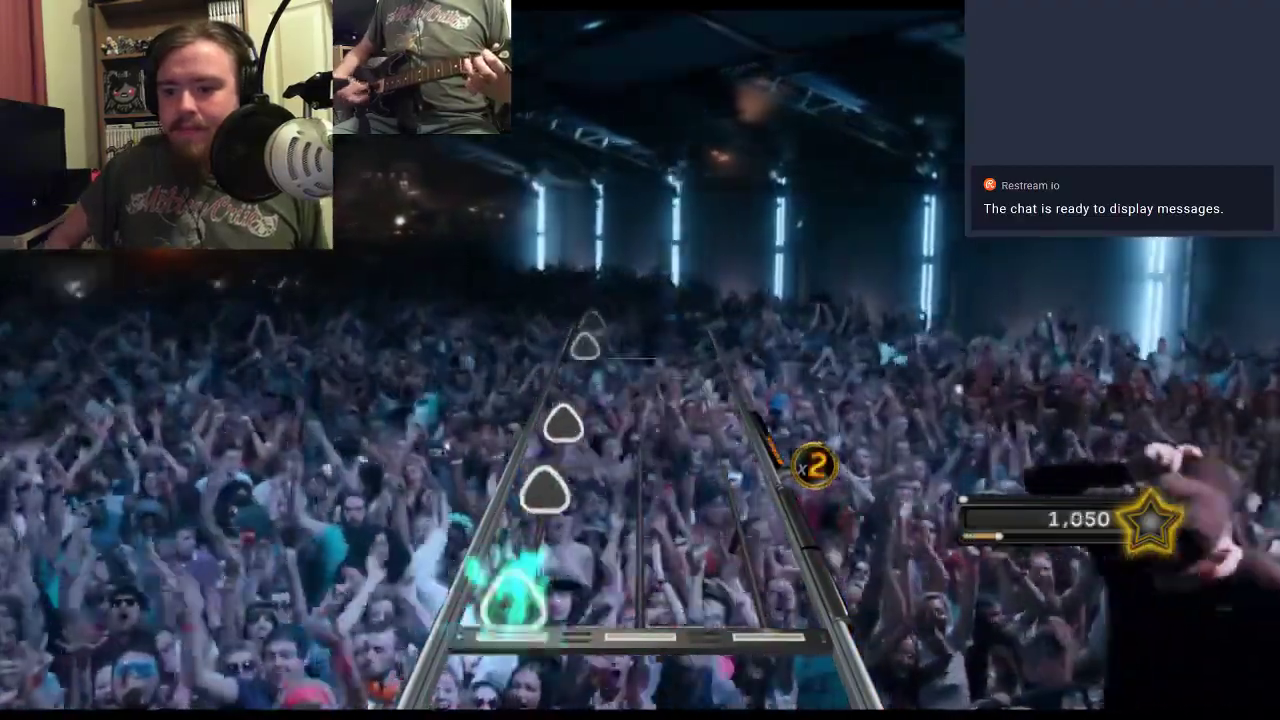
{"action": "key", "text": "1"}
{"action": "key", "text": "1"}
{"action": "key", "text": "1"}
{"action": "key", "text": "1"}
{"action": "key", "text": "1"}
{"action": "key", "text": "1"}
{"action": "key", "text": "1"}
{"action": "key", "text": "1"}
{"action": "key", "text": "1"}
{"action": "key", "text": "1"}
{"action": "key", "text": "1"}
{"action": "key", "text": "1"}
{"action": "key", "text": "1"}
{"action": "key", "text": "1"}
{"action": "key", "text": "1"}
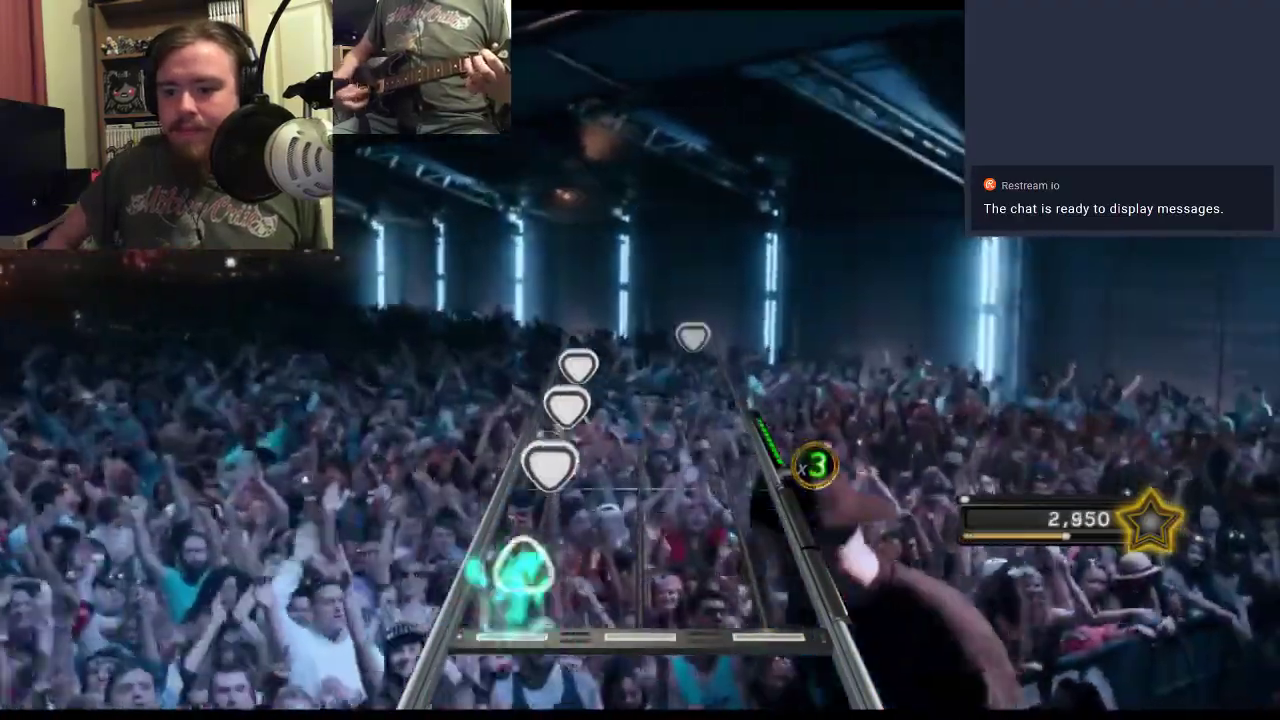
{"action": "key", "text": "1"}
{"action": "key", "text": "1"}
{"action": "key", "text": "1"}
{"action": "key", "text": "1"}
{"action": "key", "text": "1"}
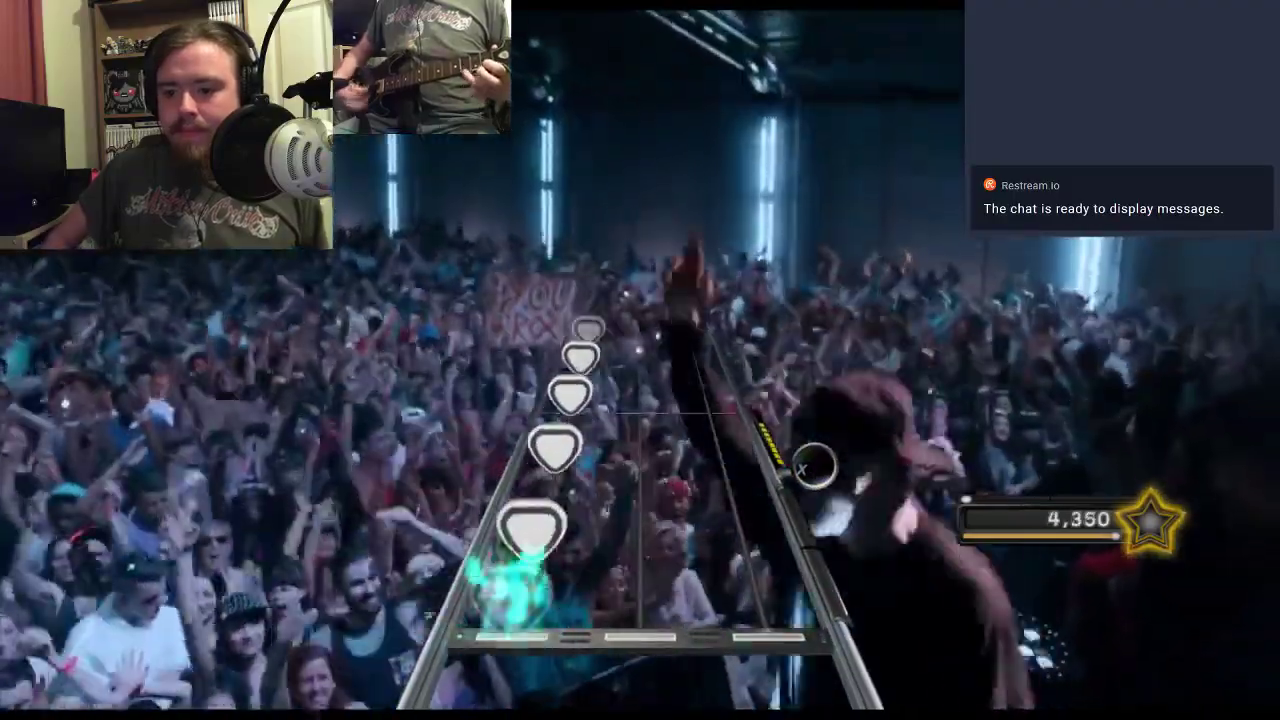
{"action": "key", "text": "1"}
{"action": "key", "text": "1"}
{"action": "key", "text": "1"}
{"action": "key", "text": "1"}
{"action": "key", "text": "1"}
{"action": "key", "text": "1"}
{"action": "key", "text": "1"}
{"action": "key", "text": "1"}
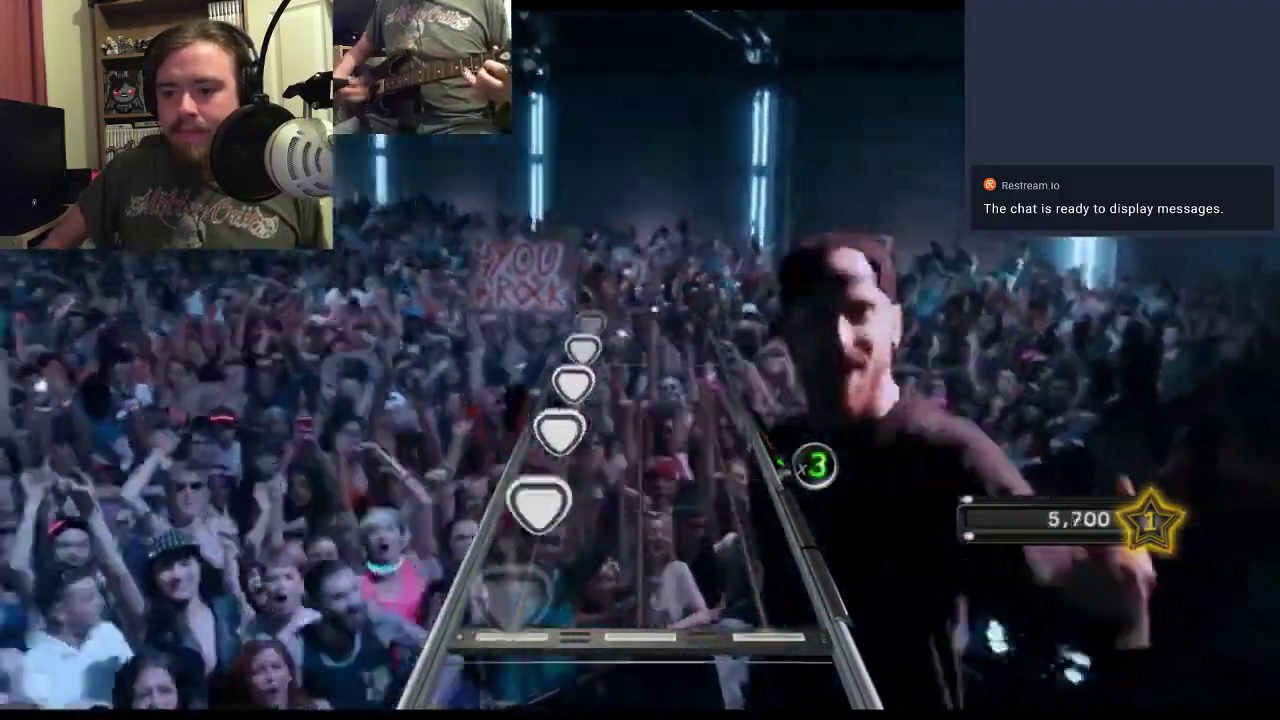
{"action": "key", "text": "1"}
{"action": "key", "text": "1"}
{"action": "key", "text": "1"}
{"action": "key", "text": "1"}
{"action": "key", "text": "1"}
{"action": "key", "text": "1"}
{"action": "key", "text": "1"}
{"action": "key", "text": "1"}
{"action": "key", "text": "1"}
{"action": "key", "text": "1"}
{"action": "key", "text": "1"}
{"action": "key", "text": "1"}
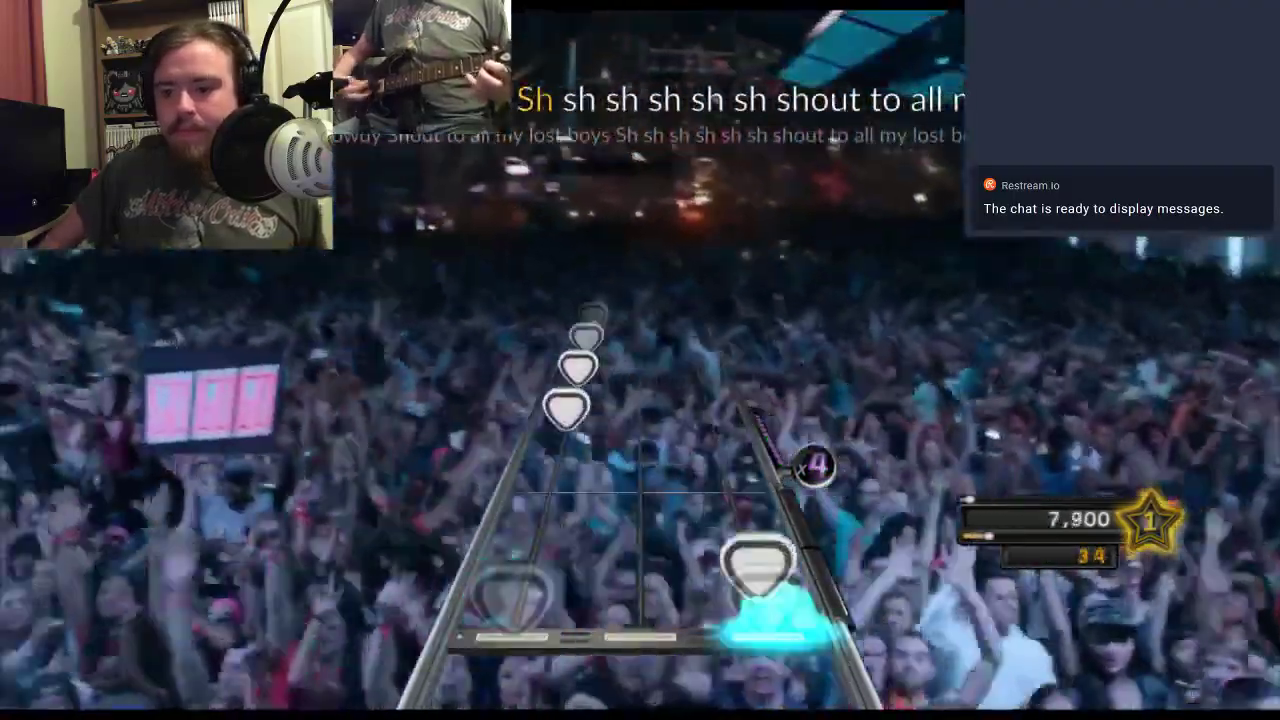
{"action": "key", "text": "1"}
{"action": "key", "text": "1"}
{"action": "key", "text": "1"}
{"action": "key", "text": "1"}
{"action": "key", "text": "1"}
{"action": "key", "text": "1"}
{"action": "key", "text": "1"}
{"action": "key", "text": "1"}
{"action": "key", "text": "1"}
{"action": "key", "text": "1"}
{"action": "key", "text": "1"}
{"action": "key", "text": "1"}
{"action": "key", "text": "1"}
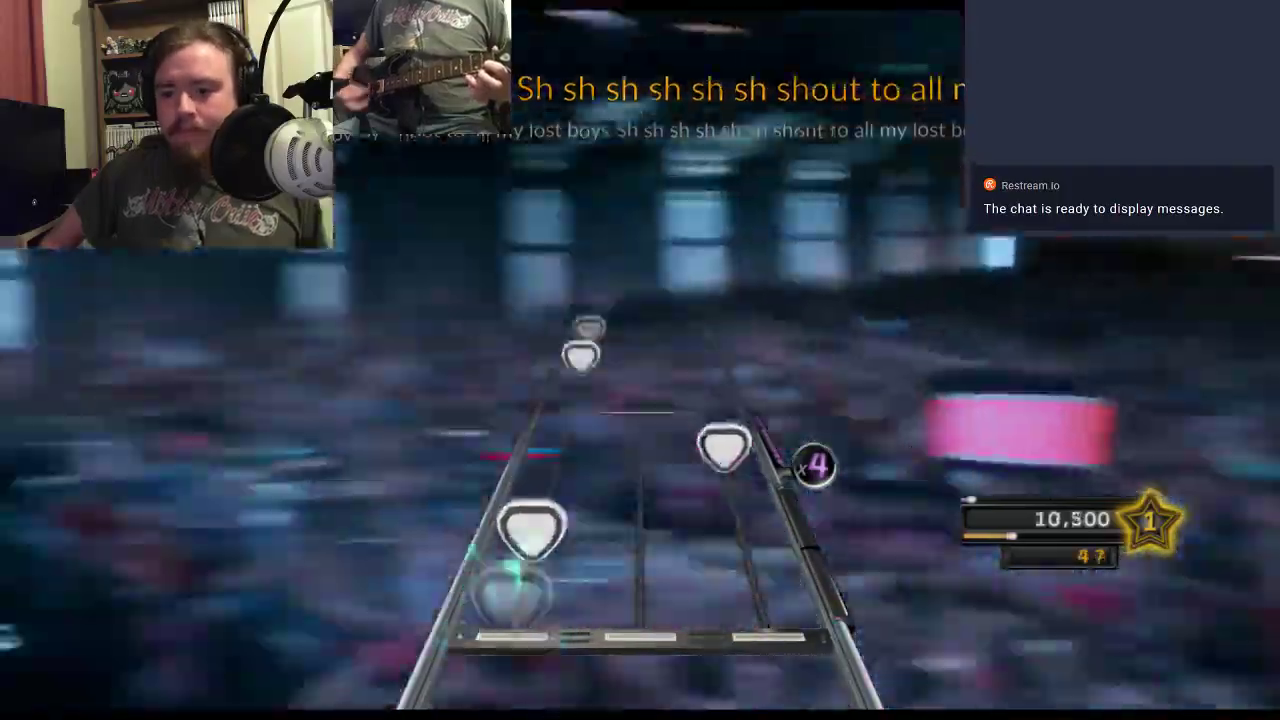
{"action": "key", "text": "1"}
{"action": "key", "text": "1"}
{"action": "key", "text": "1"}
{"action": "key", "text": "1"}
{"action": "key", "text": "1"}
{"action": "key", "text": "1"}
{"action": "key", "text": "1"}
{"action": "key", "text": "1"}
{"action": "key", "text": "1"}
{"action": "key", "text": "1"}
{"action": "key", "text": "1"}
{"action": "key", "text": "1"}
{"action": "key", "text": "1"}
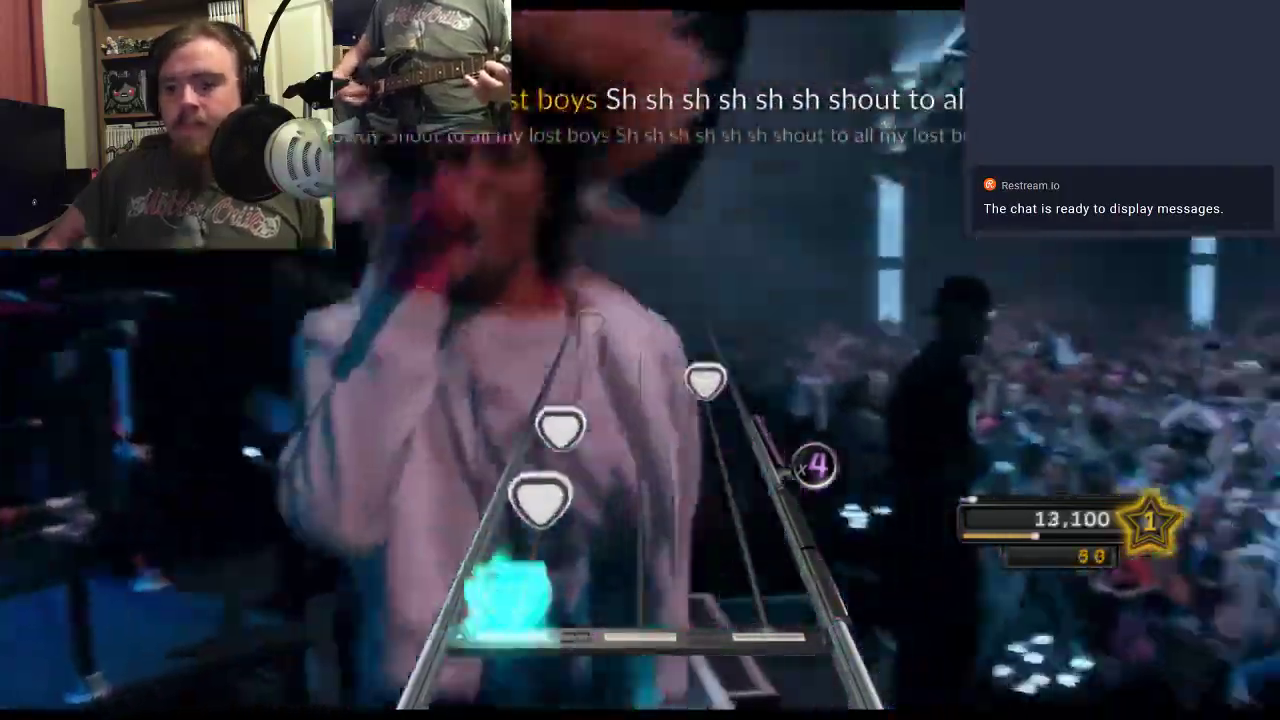
{"action": "key", "text": "1"}
{"action": "key", "text": "1"}
{"action": "key", "text": "1"}
{"action": "key", "text": "1"}
{"action": "key", "text": "1"}
{"action": "key", "text": "1"}
{"action": "key", "text": "1"}
{"action": "key", "text": "1"}
{"action": "key", "text": "1"}
{"action": "key", "text": "1"}
{"action": "key", "text": "1"}
{"action": "key", "text": "1"}
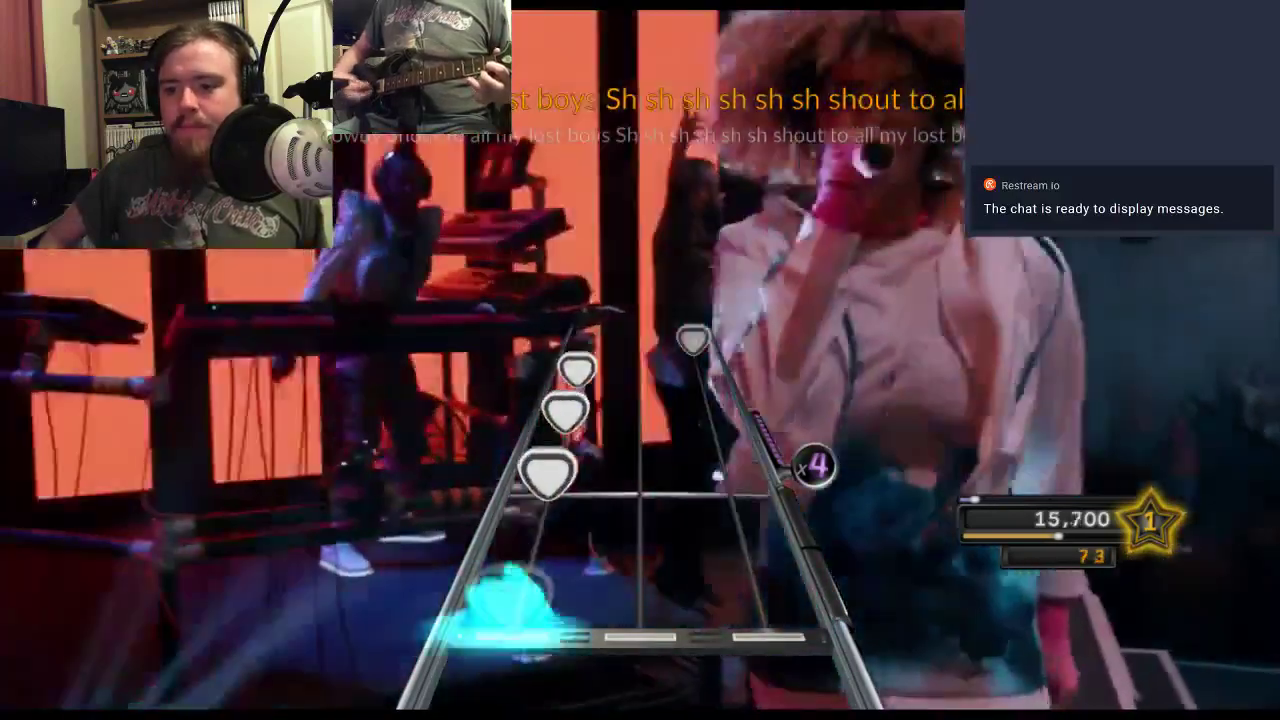
{"action": "key", "text": "1"}
{"action": "key", "text": "Escape"}
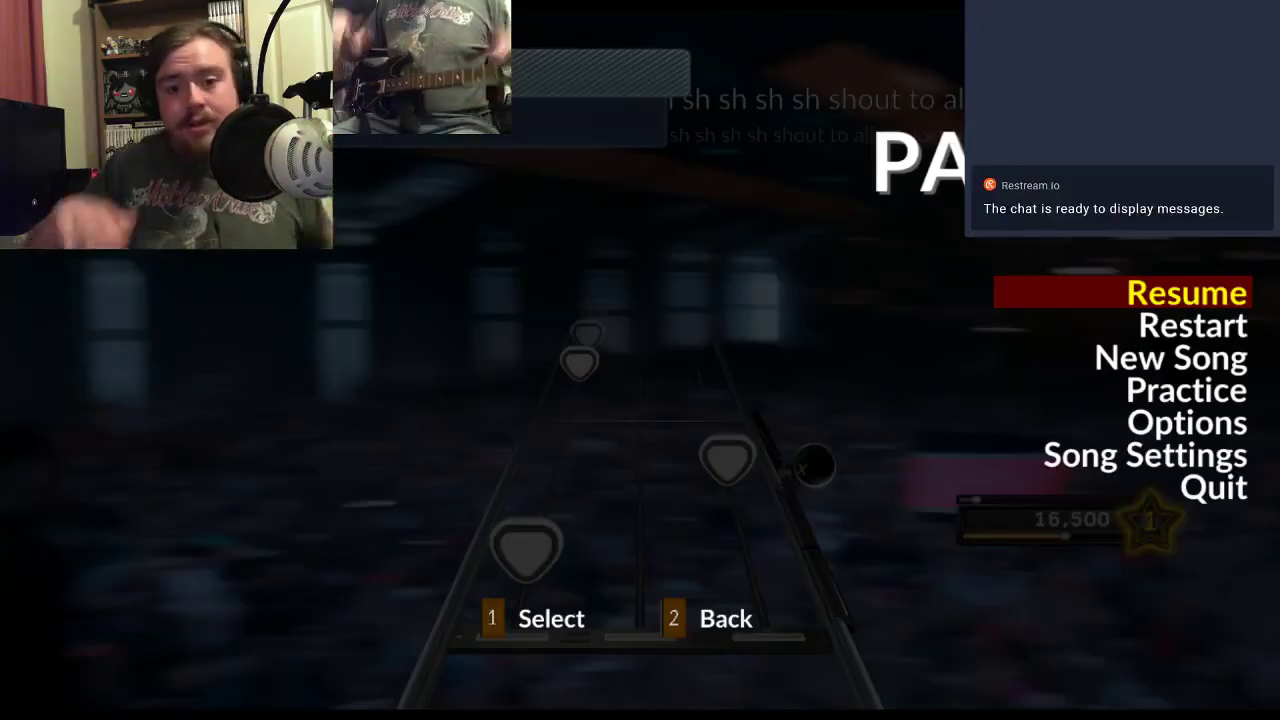